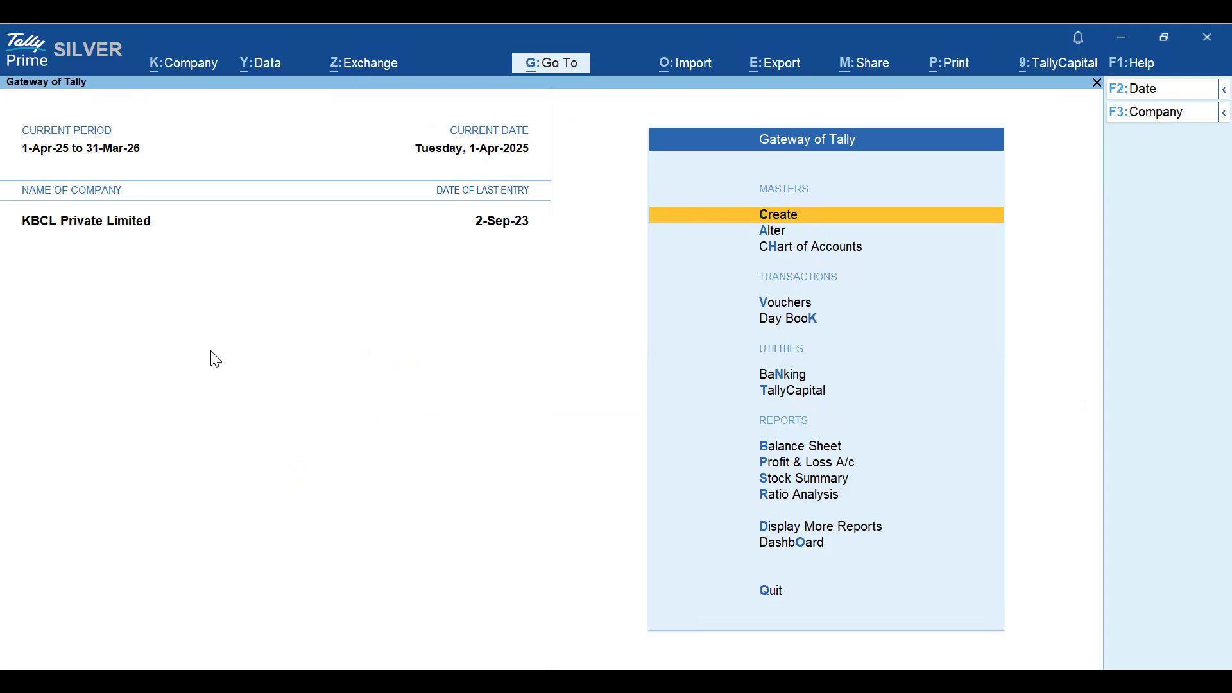
Enable setting or altering the company GST rate and other details, and open the GST Rate & Related Details history
key(F11)
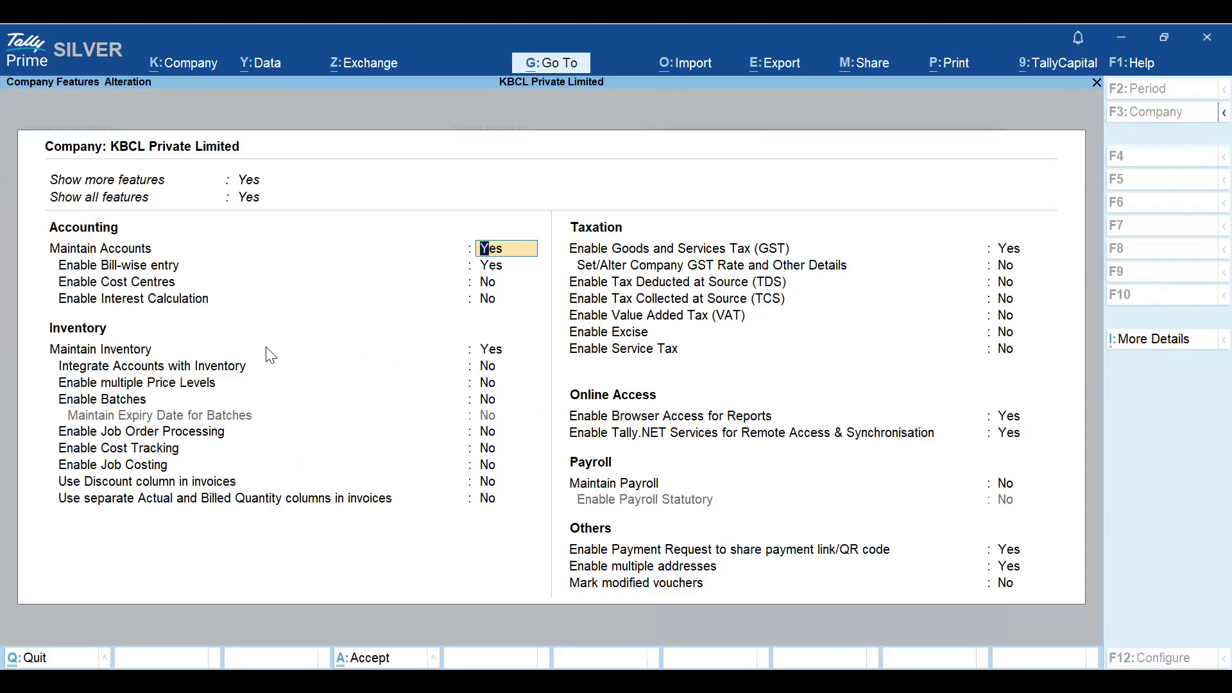
click(1005, 273)
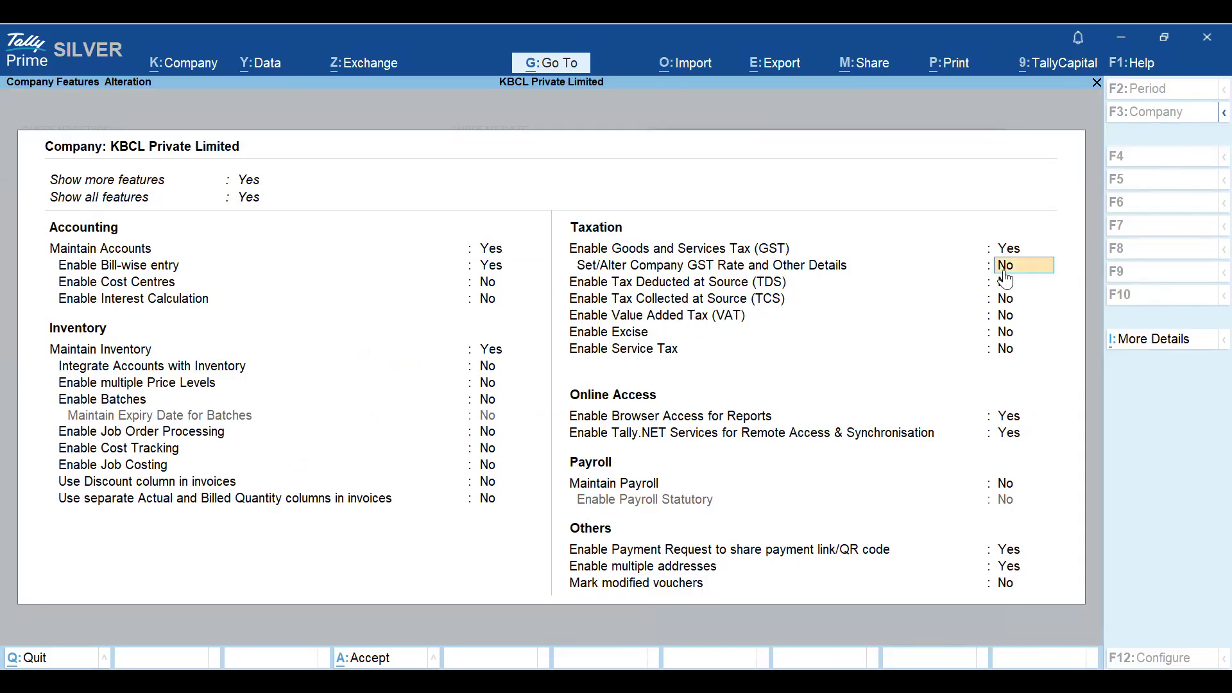
text(y)
key(Return)
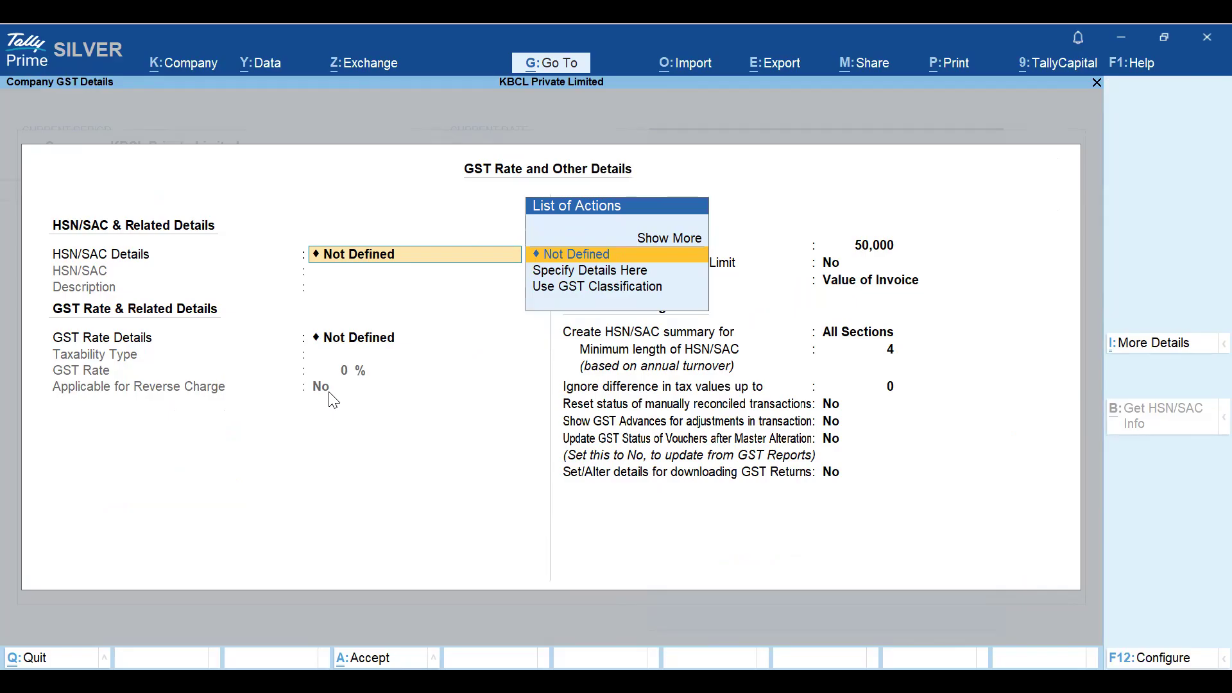
key(Return)
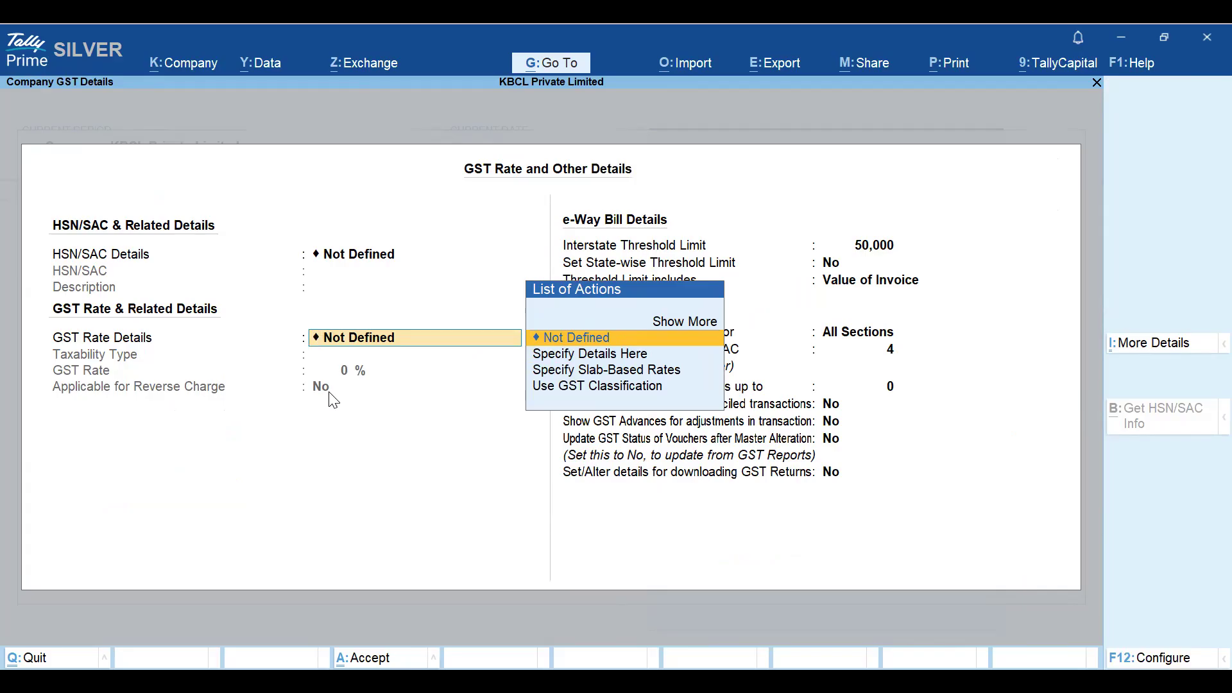
click(1160, 344)
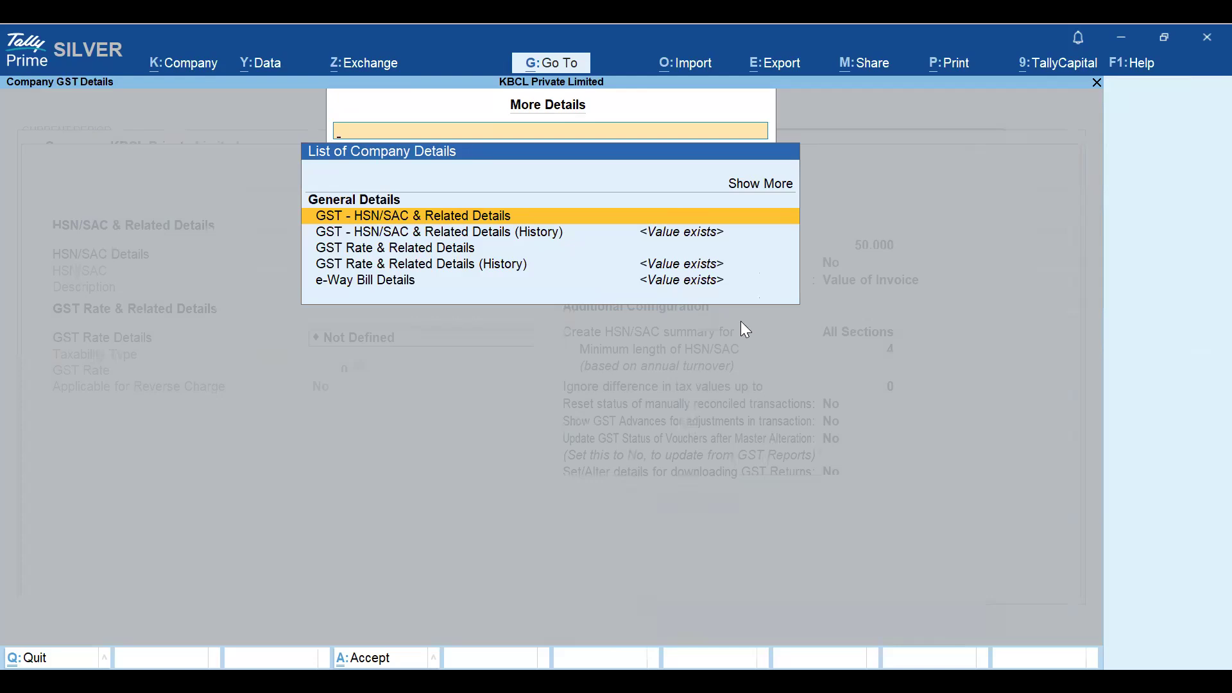
click(502, 267)
Add a GST rate history entry applicable from 22-Sep-25 with rate details specified here as Taxable, and accept it
key(Down)
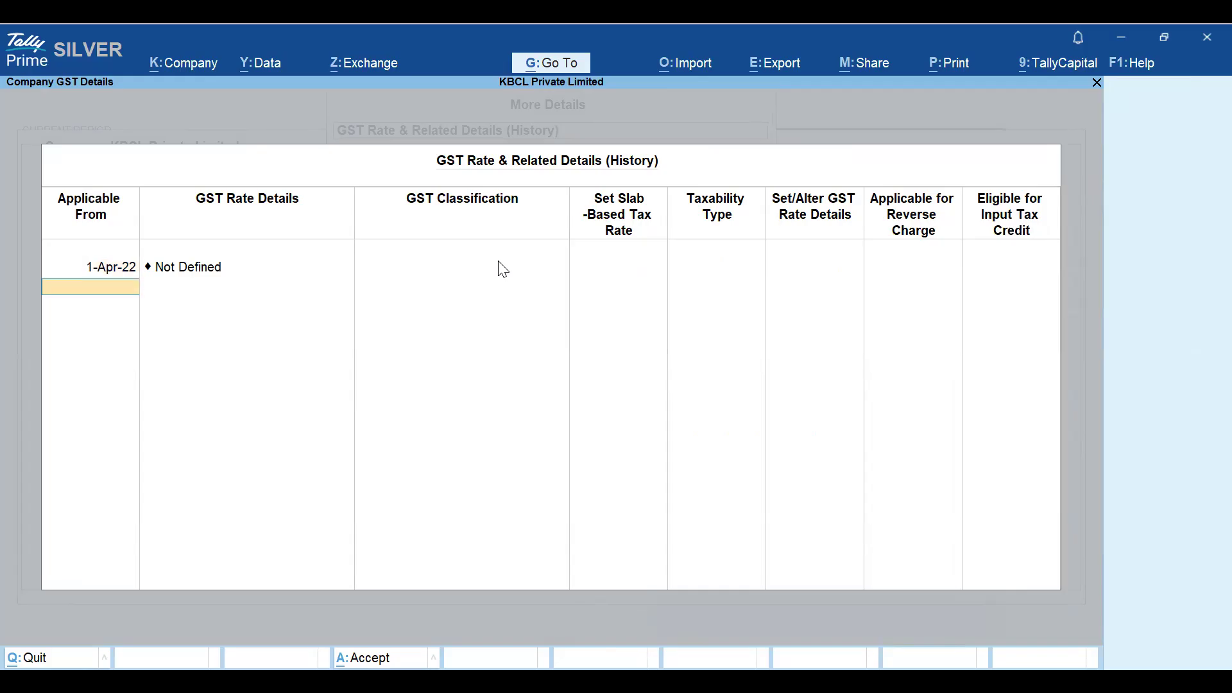
text(22.9)
text(-25)
key(Return)
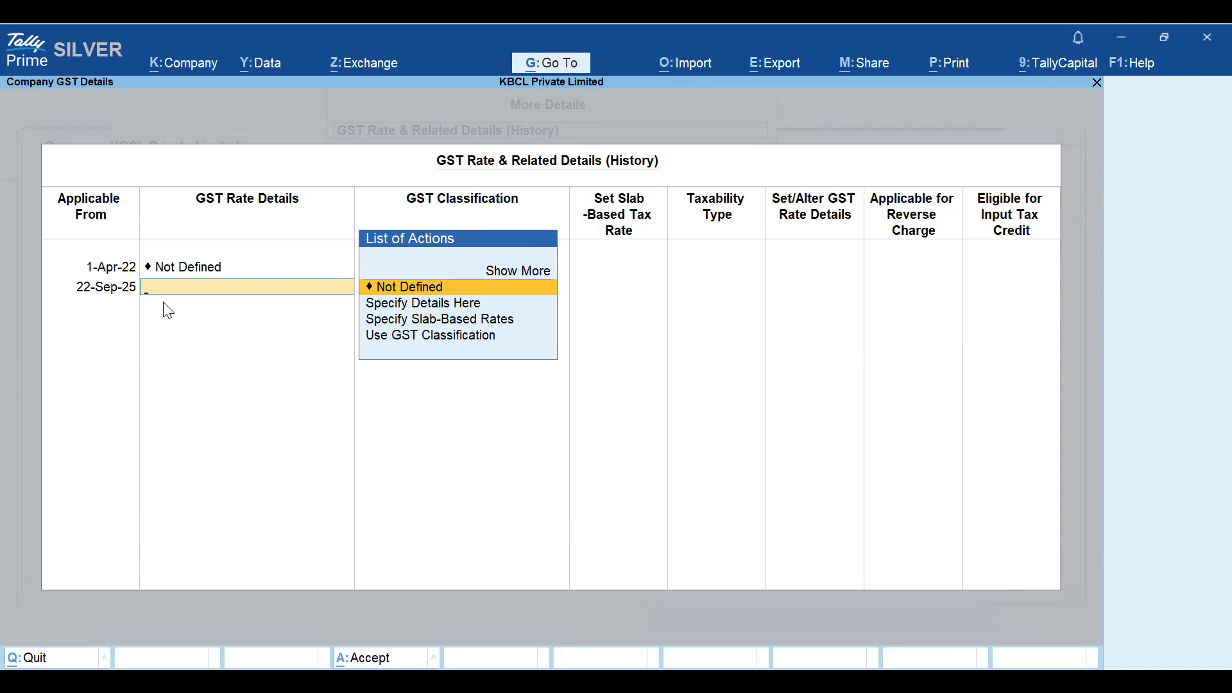
key(Down)
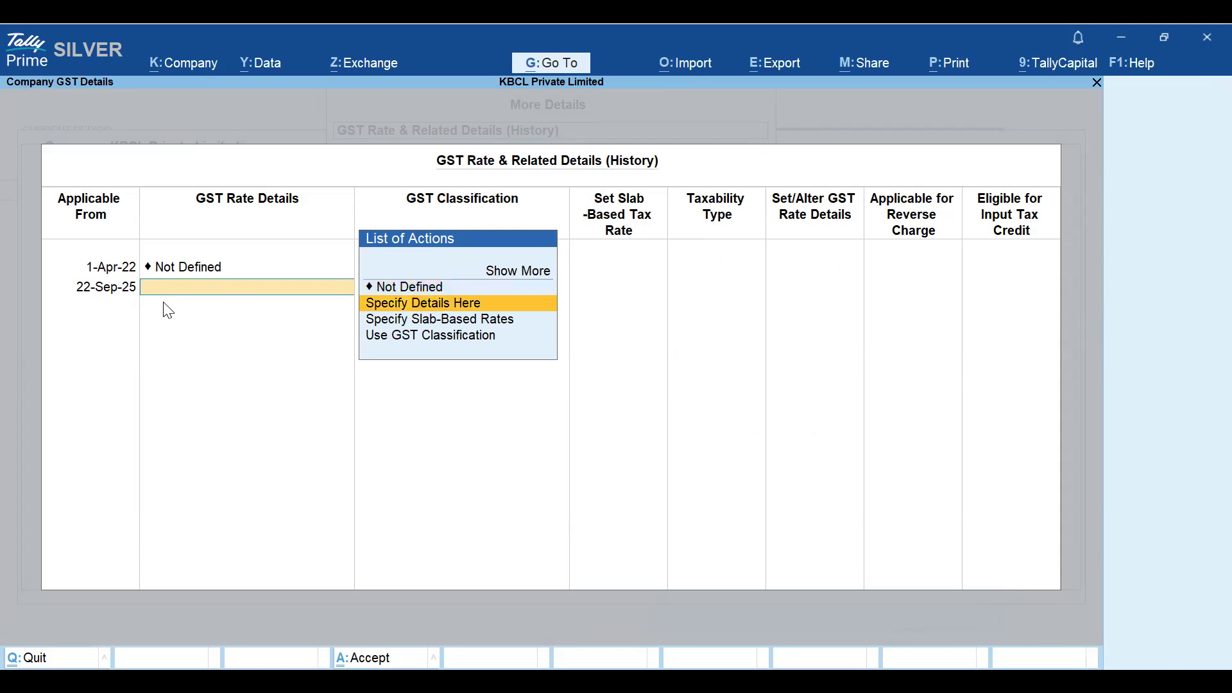
key(Return)
key(Return)
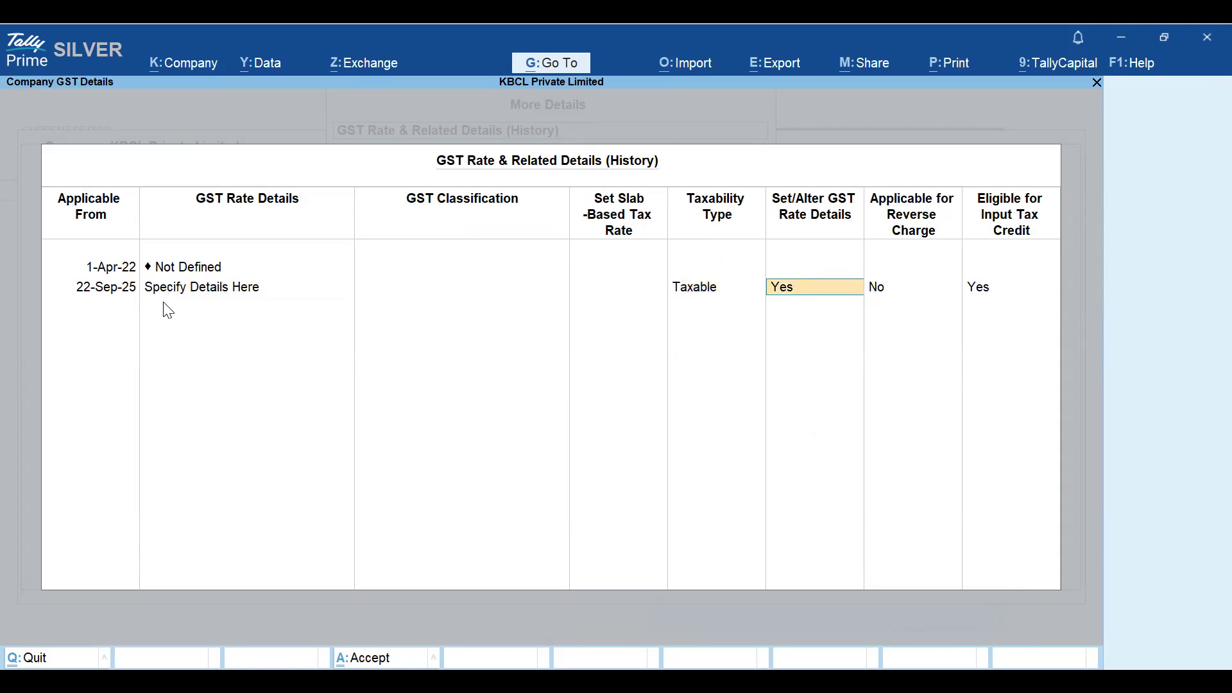
key(Return)
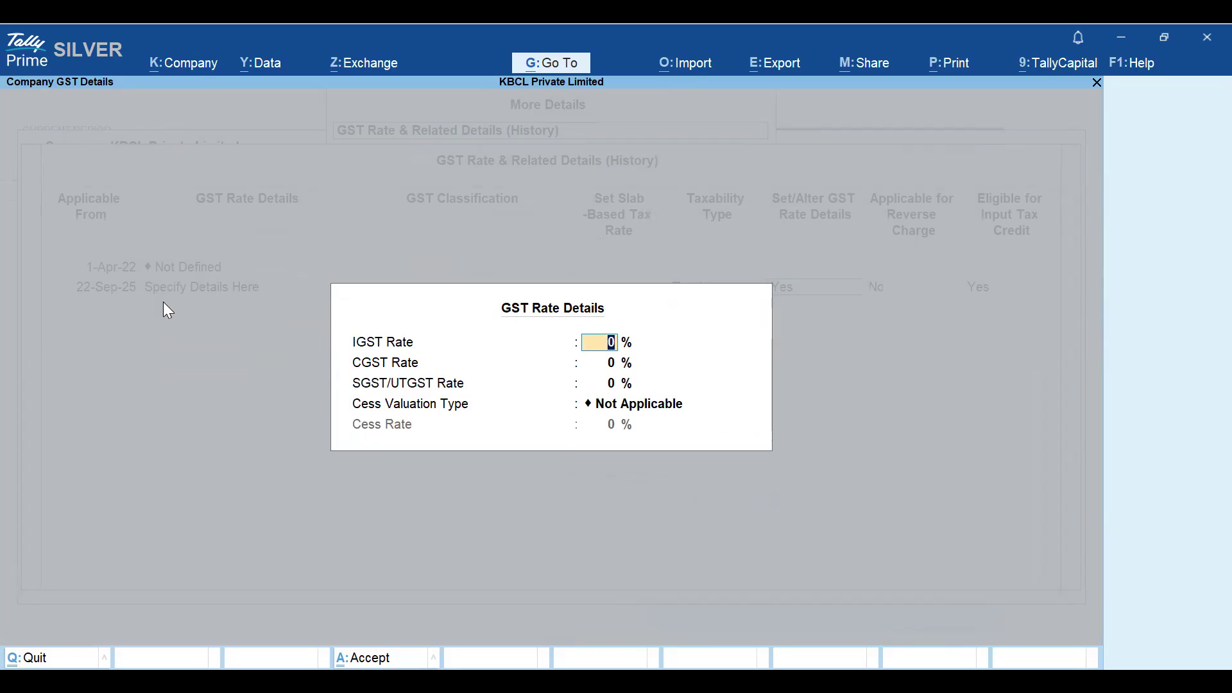
key(ctrl+a)
key(ctrl+a)
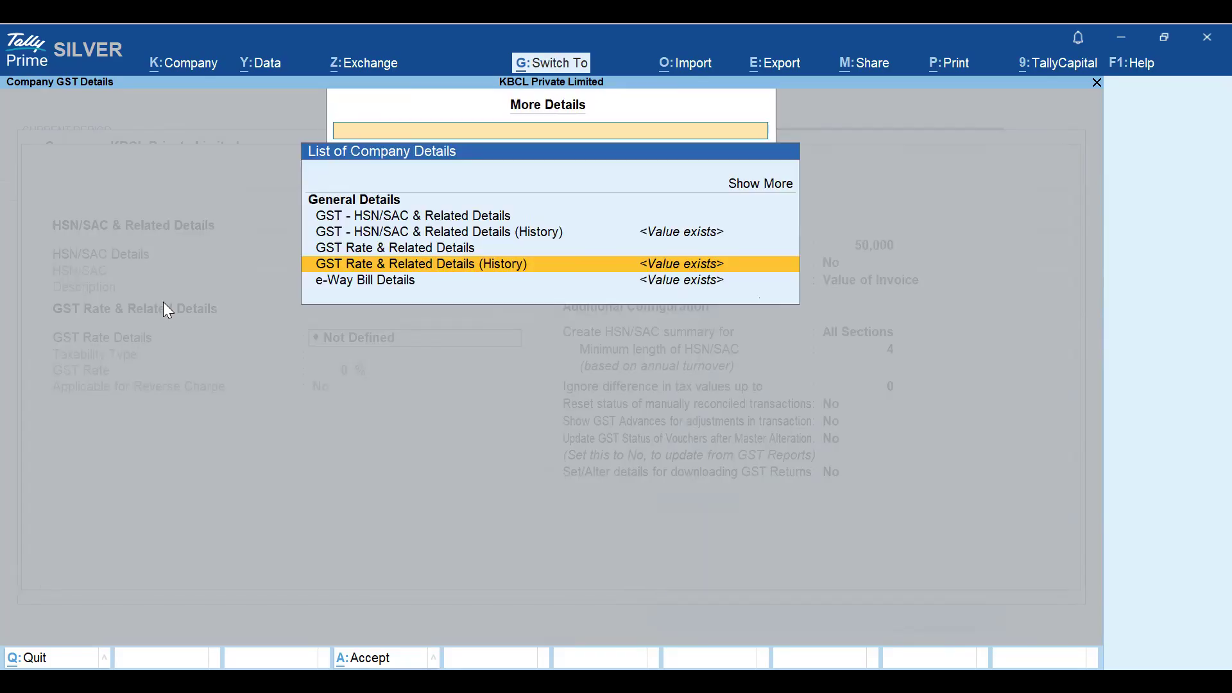
Accept the company GST rate details and quit the company features without saving them
key(Escape)
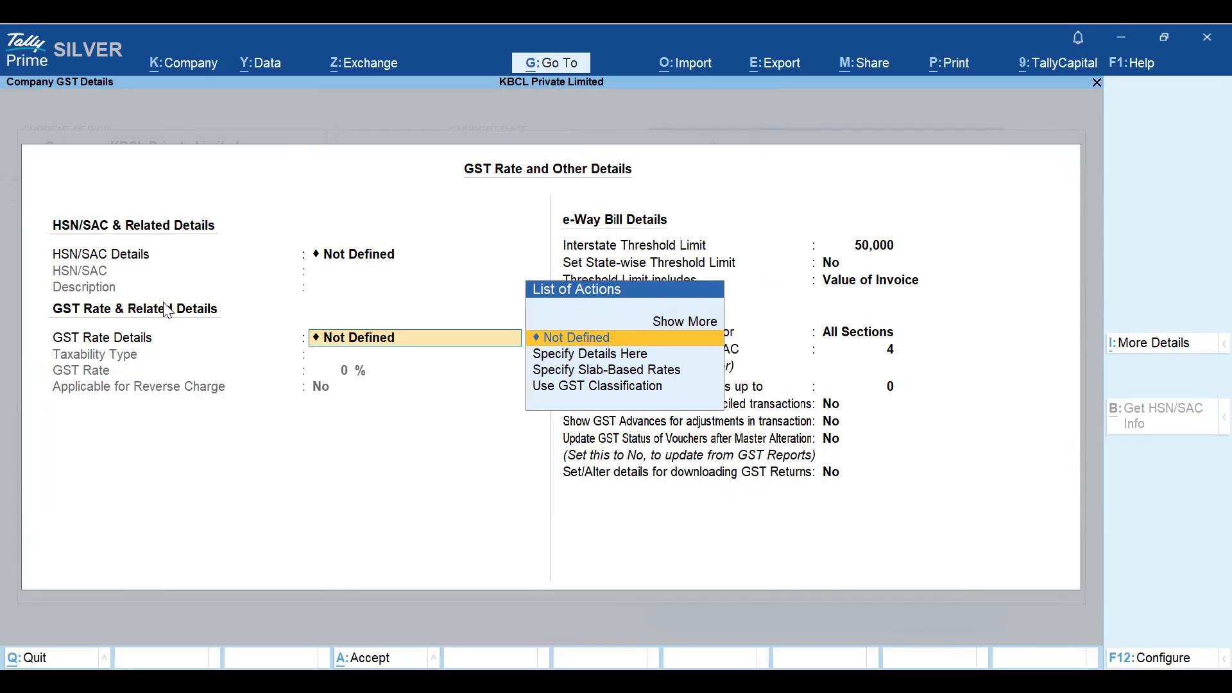
key(ctrl+a)
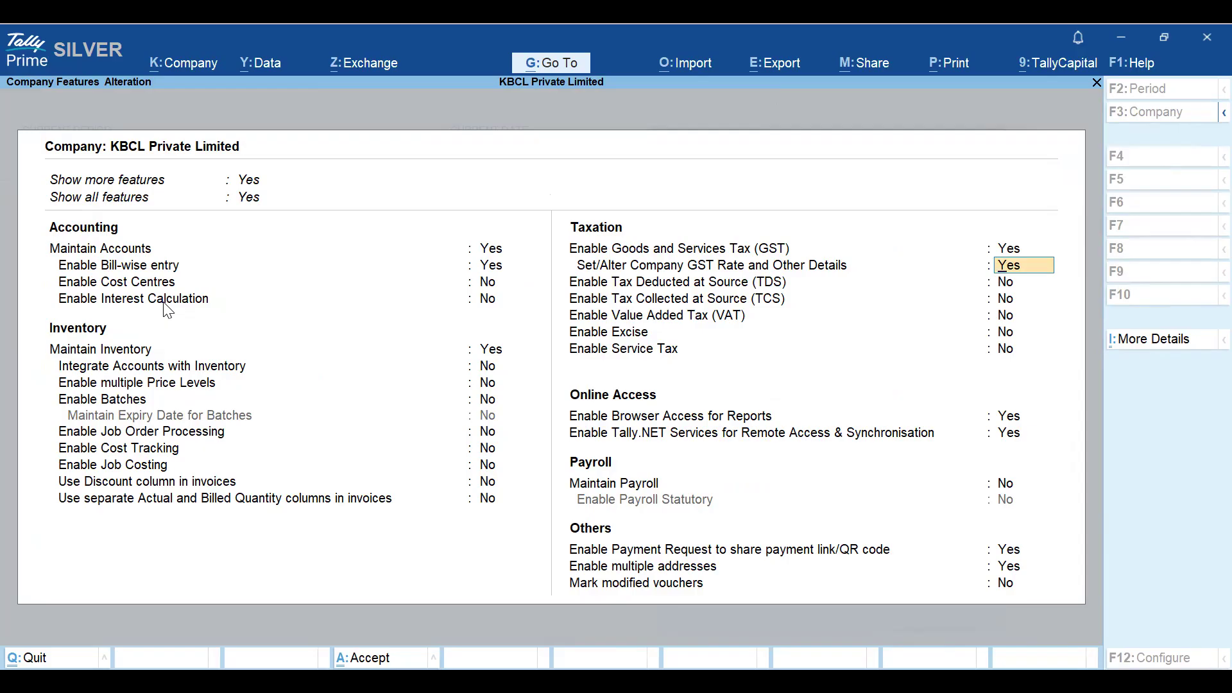
key(BackSpace)
key(Escape)
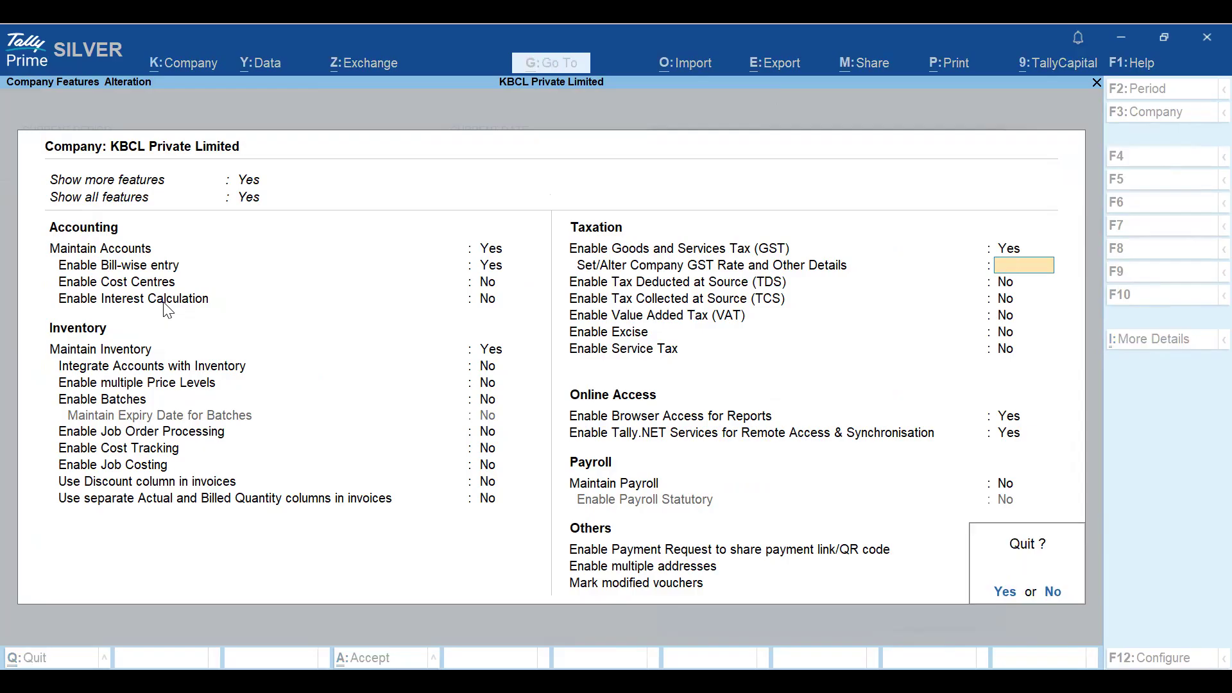
key(y)
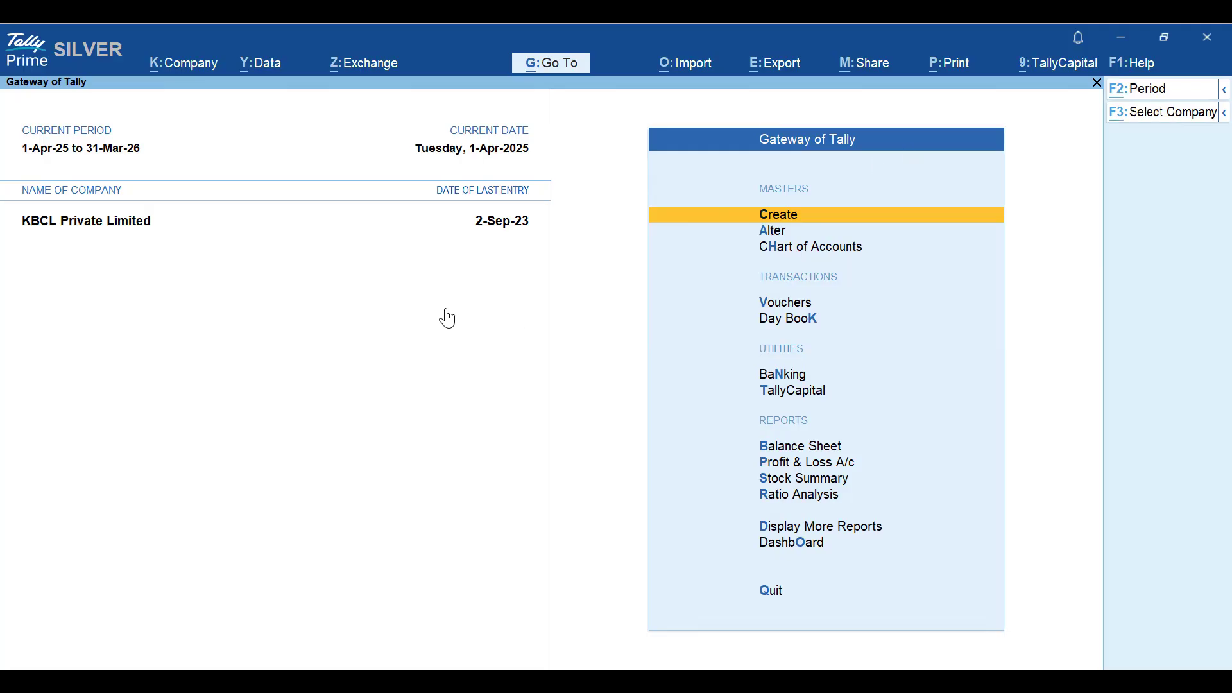
Open the GST Rate Setup report for ledgers
key(alt+g)
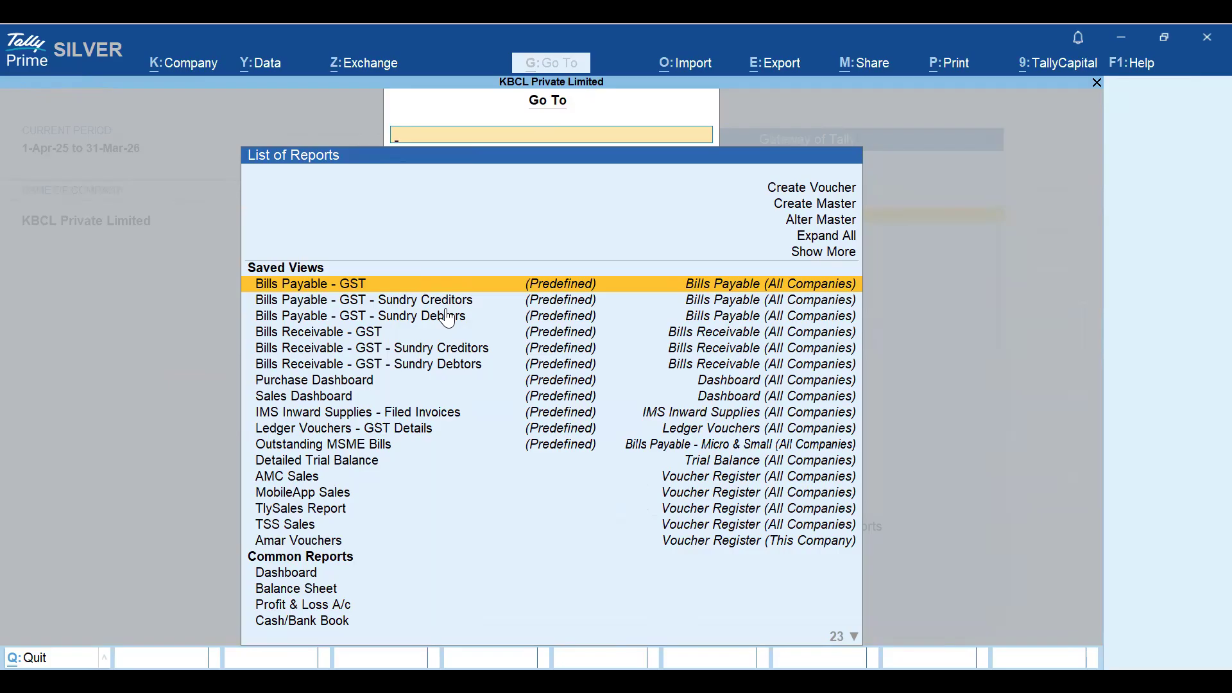
text(Gstr)
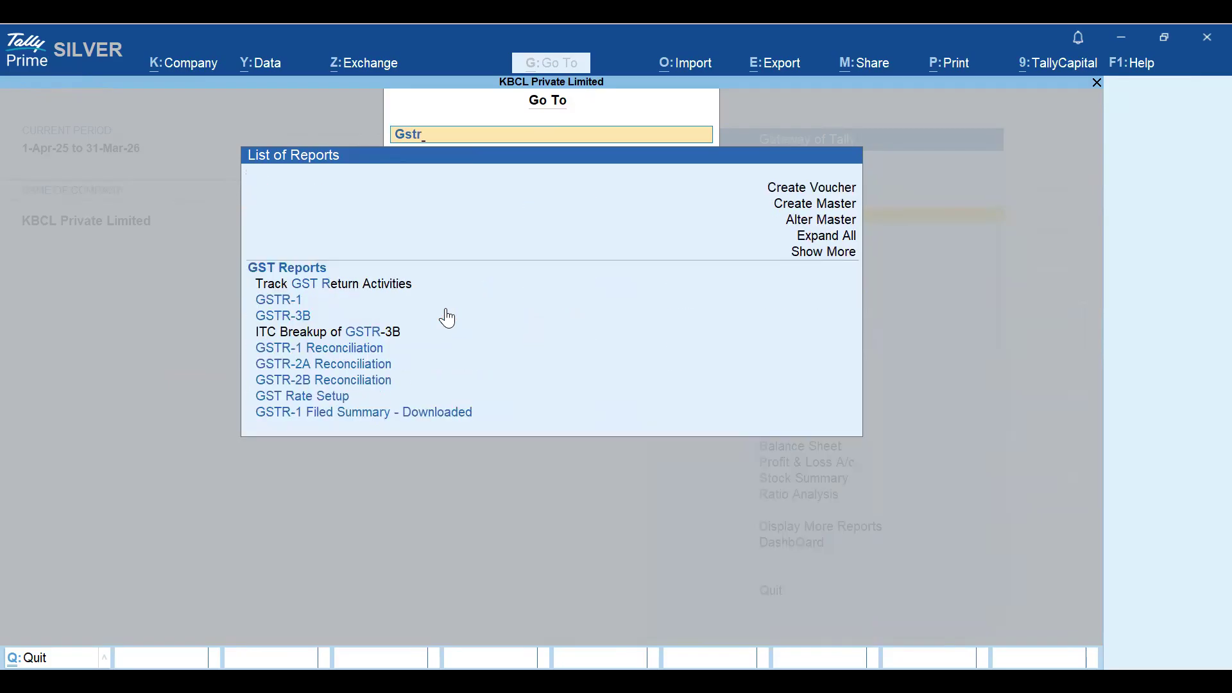
key(Down)
key(Down)
key(Down)
key(Down)
key(Down)
key(Down)
key(Down)
key(Down)
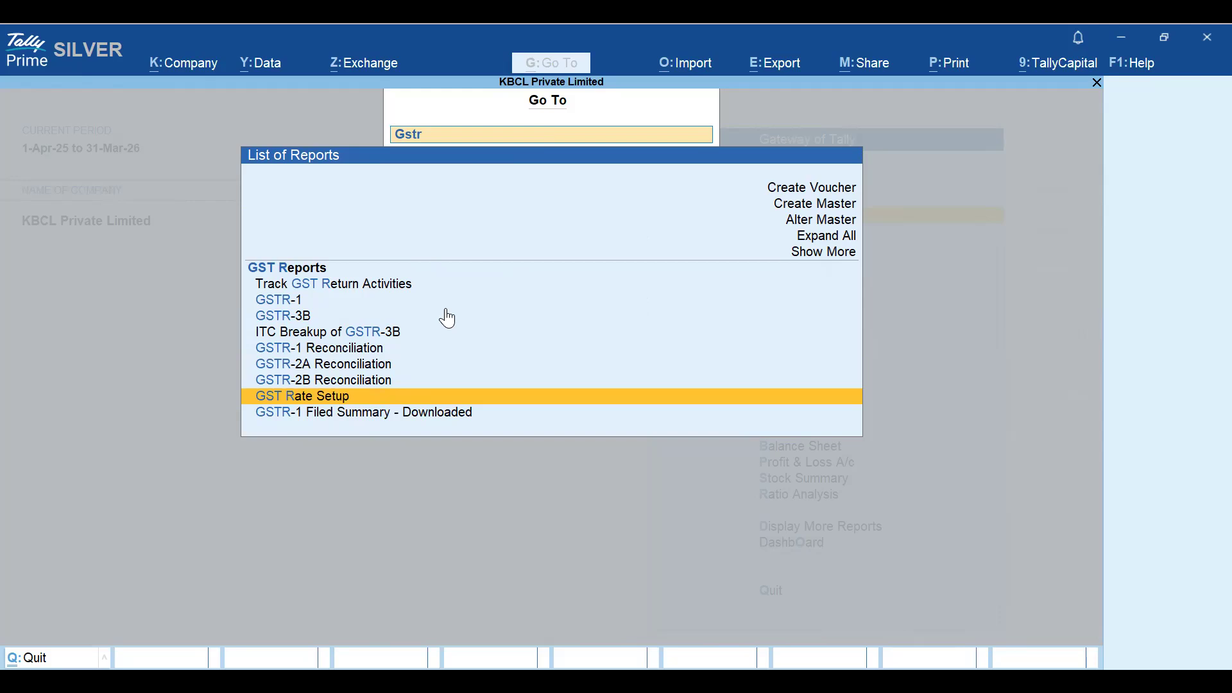
key(Return)
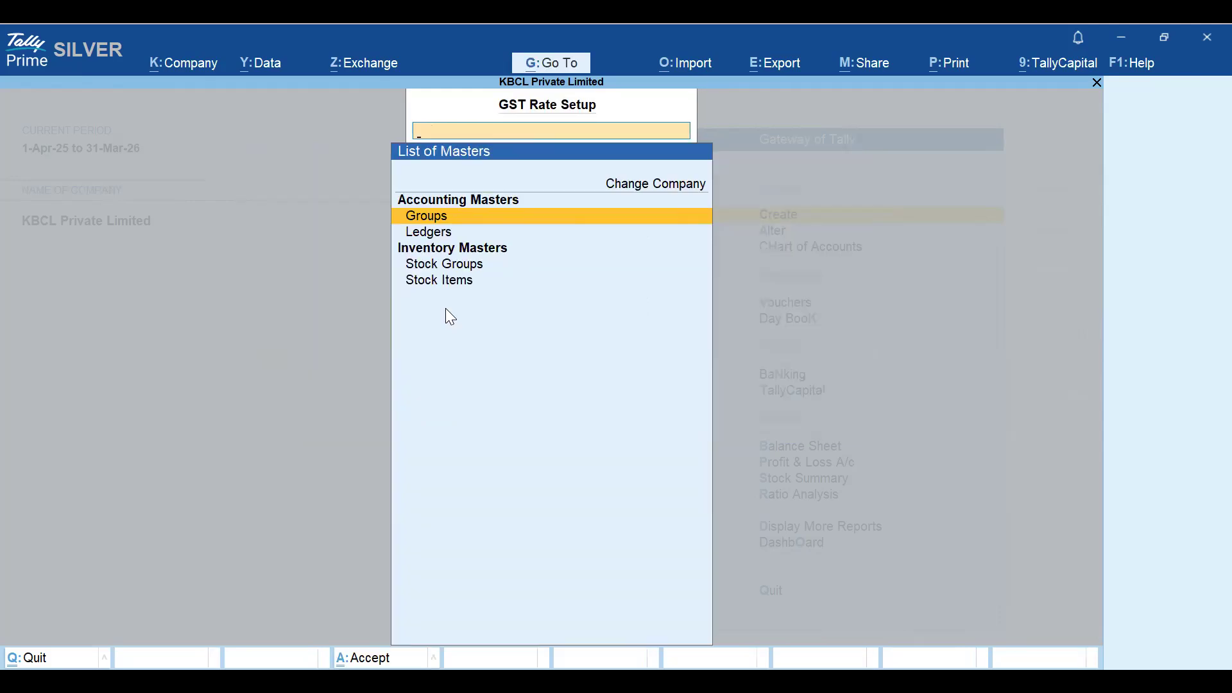
click(450, 233)
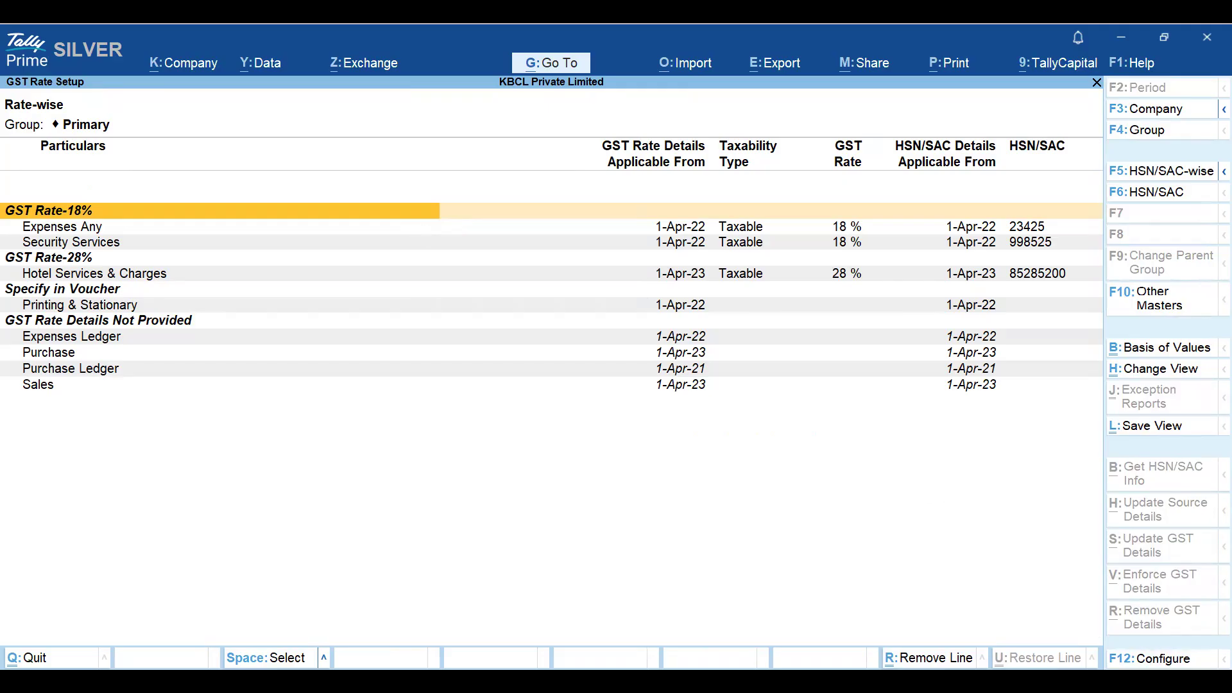
Configure the GST Rate Setup report to show the source of GST details
key(F12)
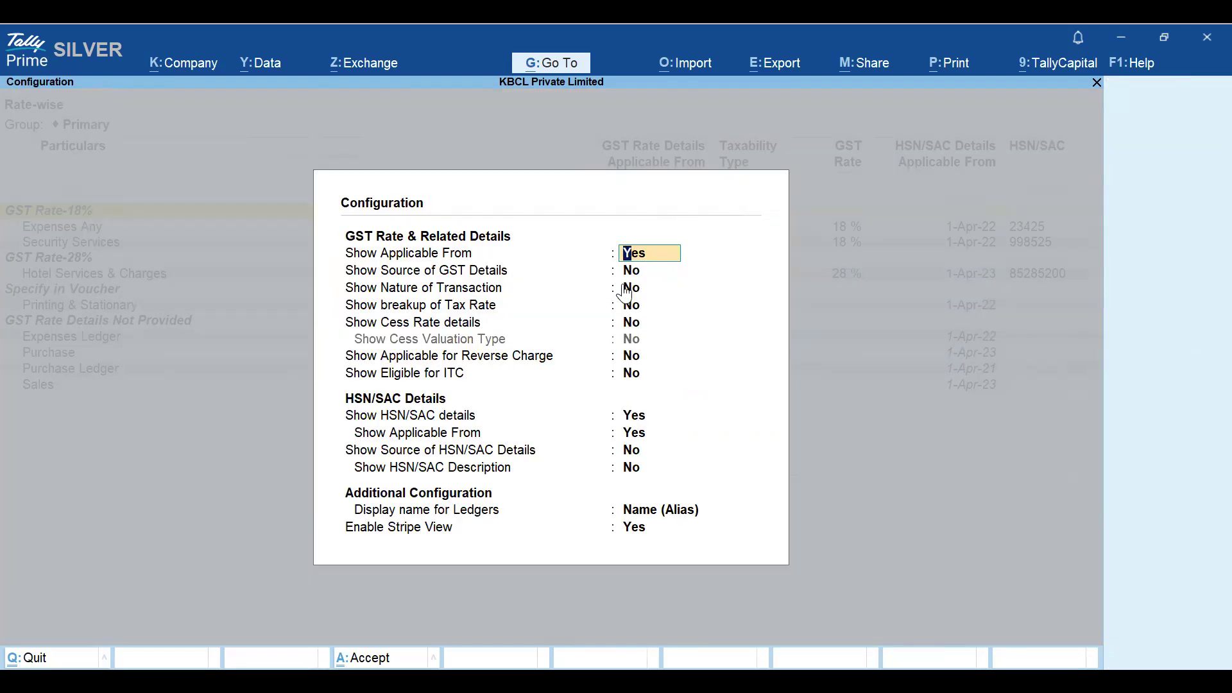
click(632, 276)
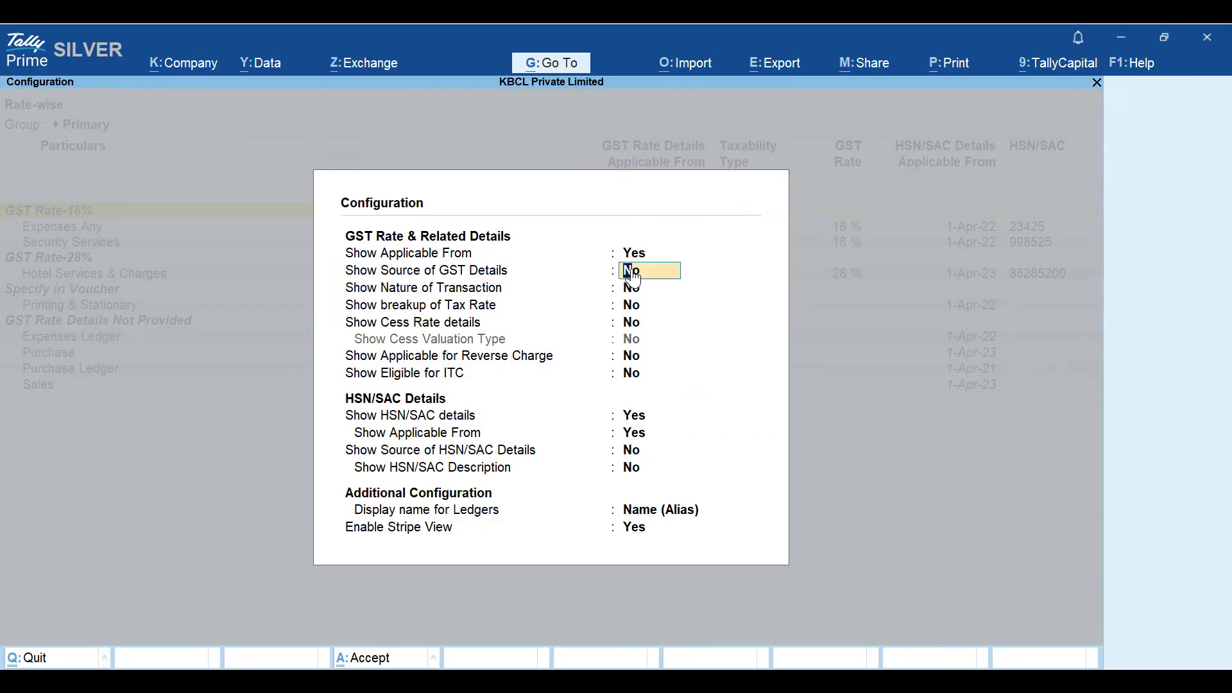
text(y)
key(Return)
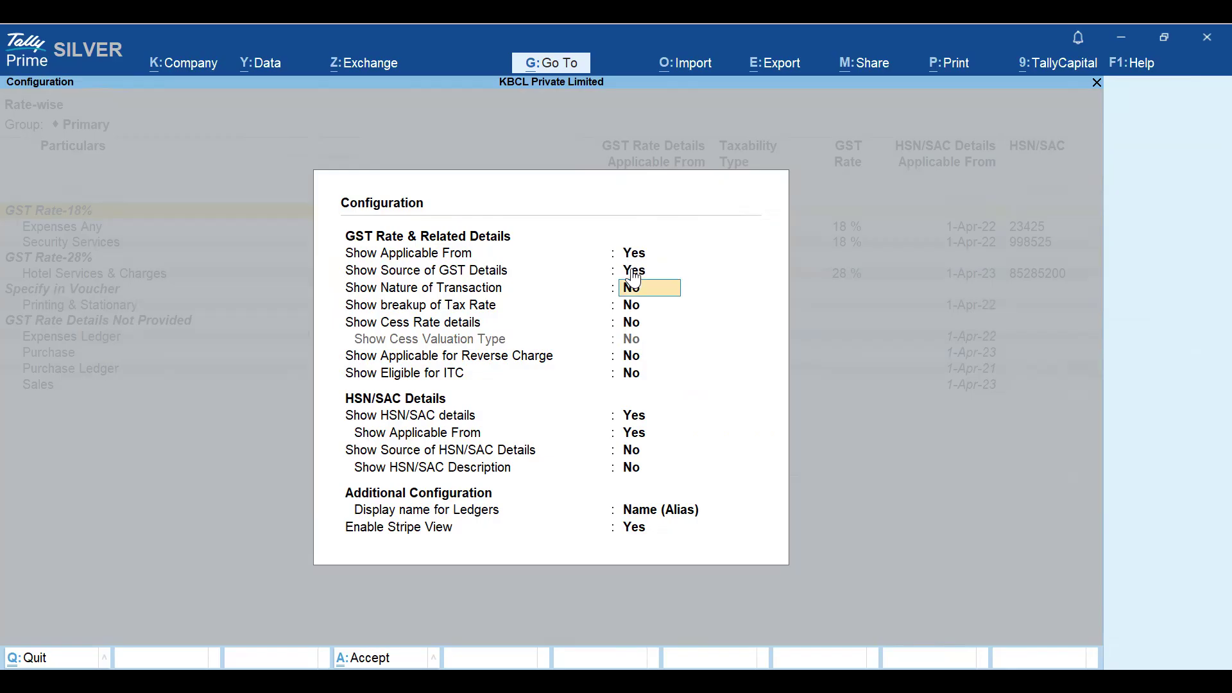
key(ctrl+a)
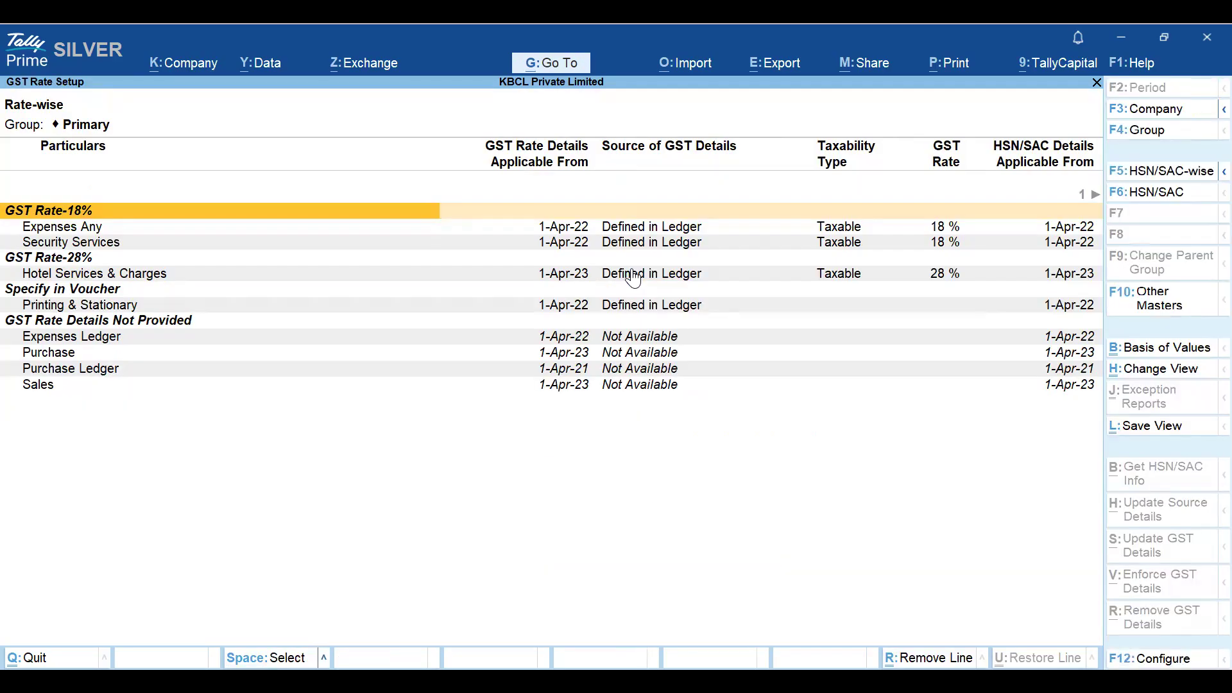
Examine the ledgers grouped by GST rate, including their source of GST details, taxability type, applicable dates and HSN/SAC
key(Right)
key(Right)
key(Right)
key(Right)
key(Right)
key(Right)
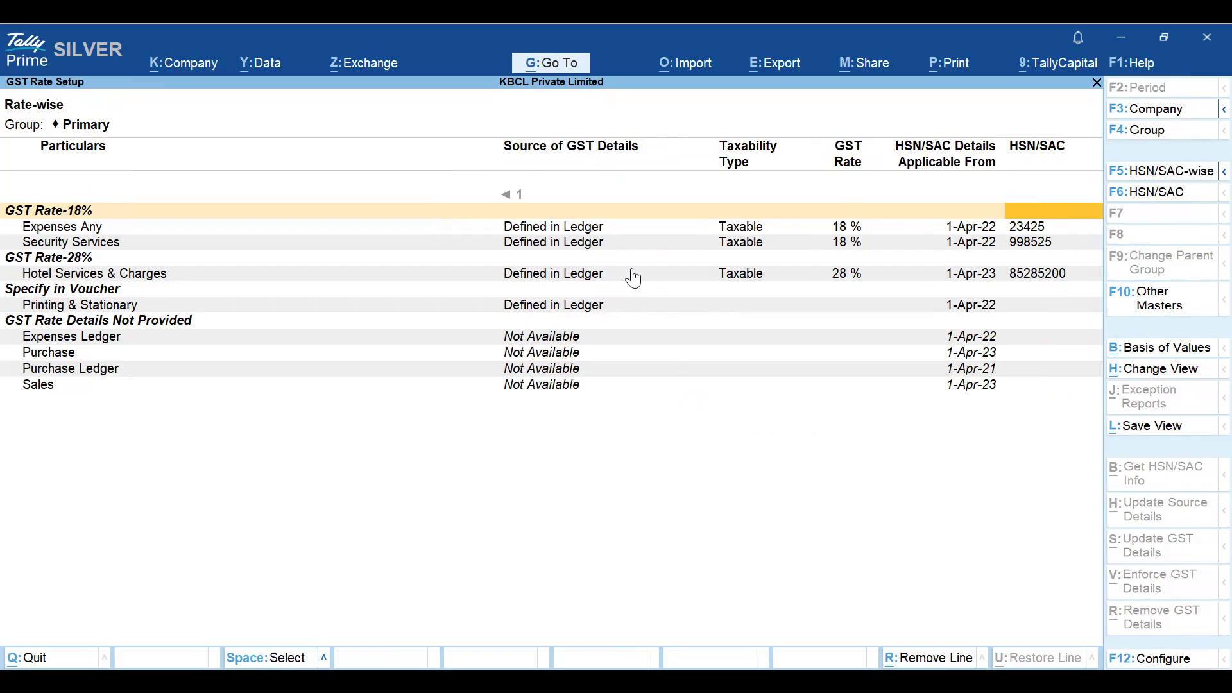
key(Left)
key(Left)
key(Left)
key(Left)
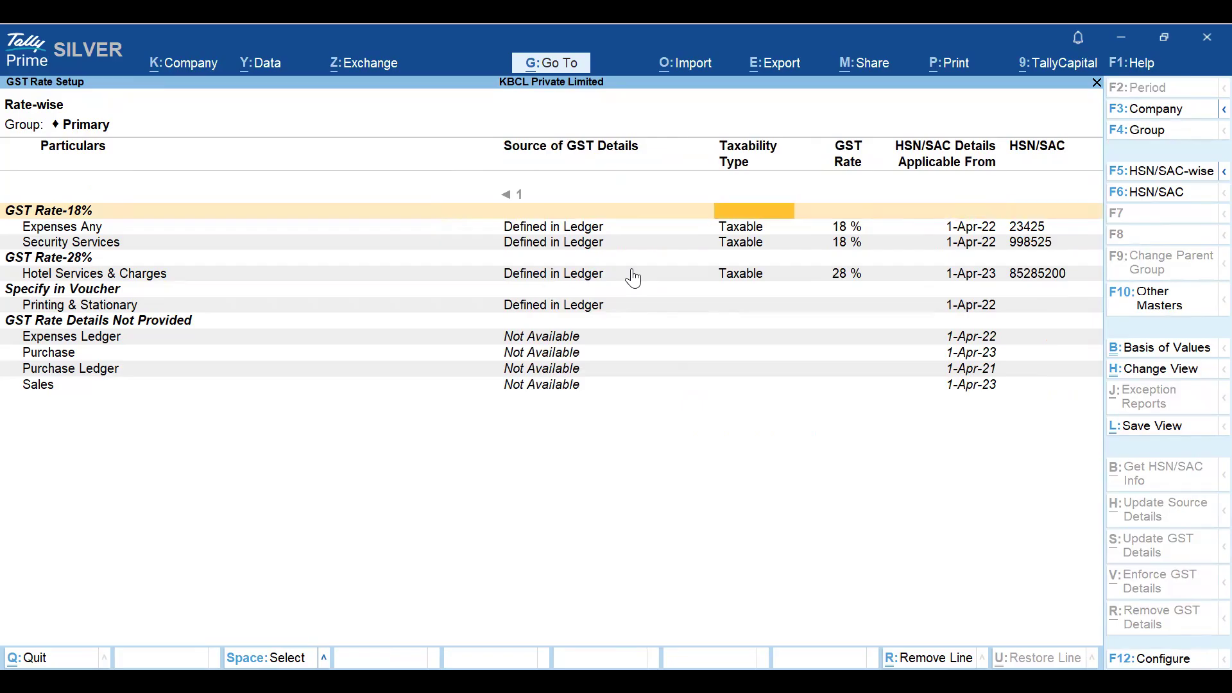
key(Down)
key(Down)
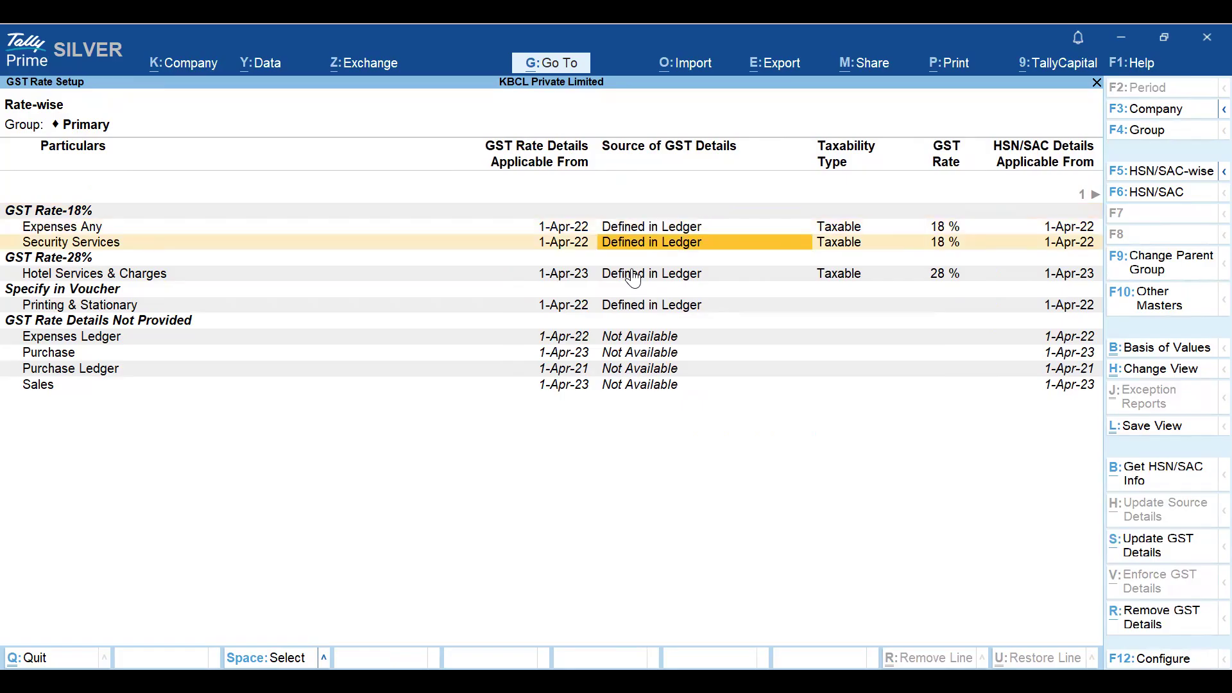
key(Down)
key(Down)
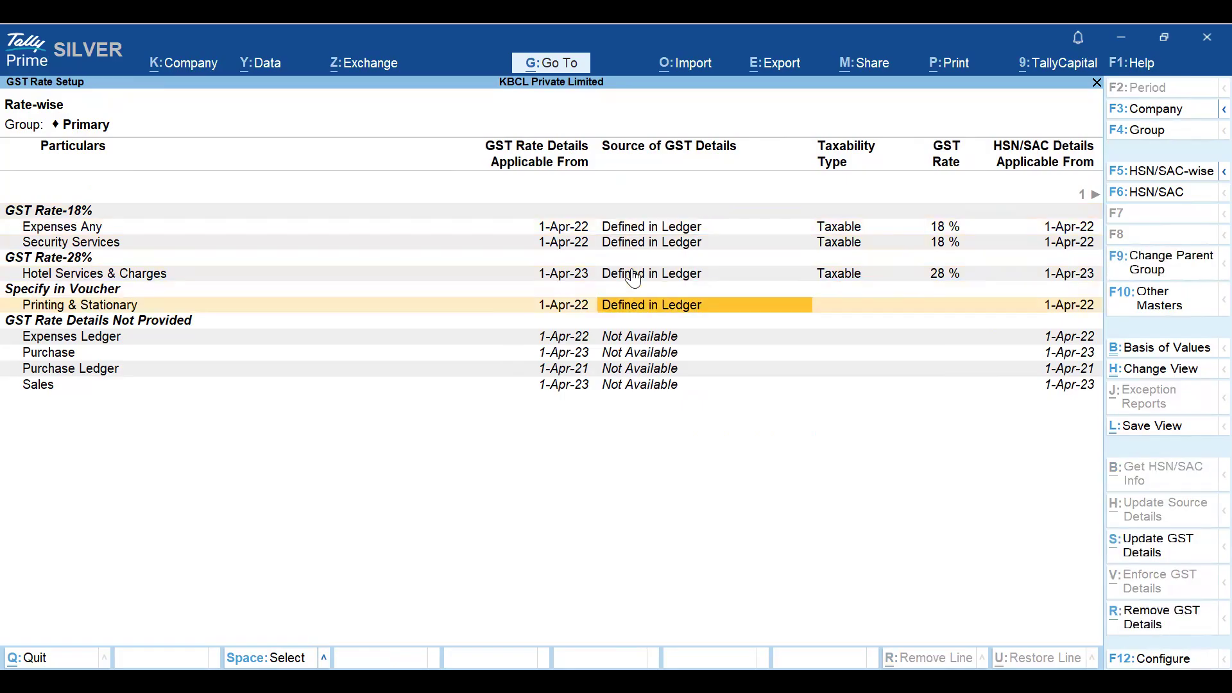
click(59, 215)
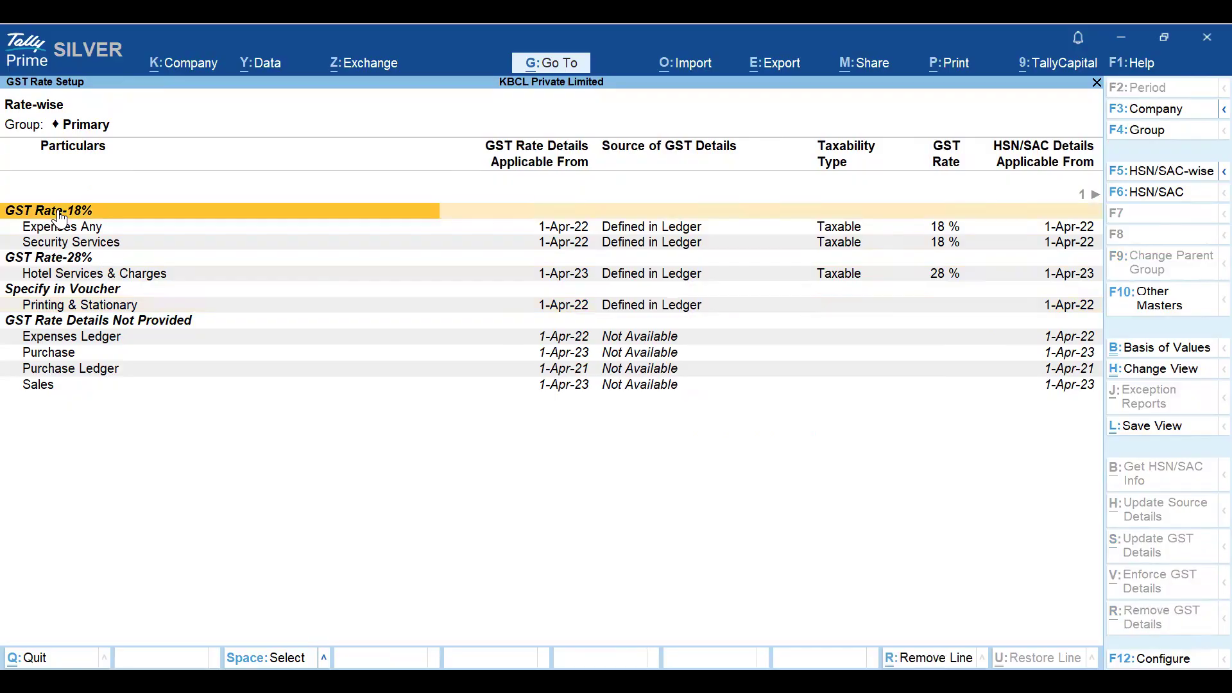
click(66, 264)
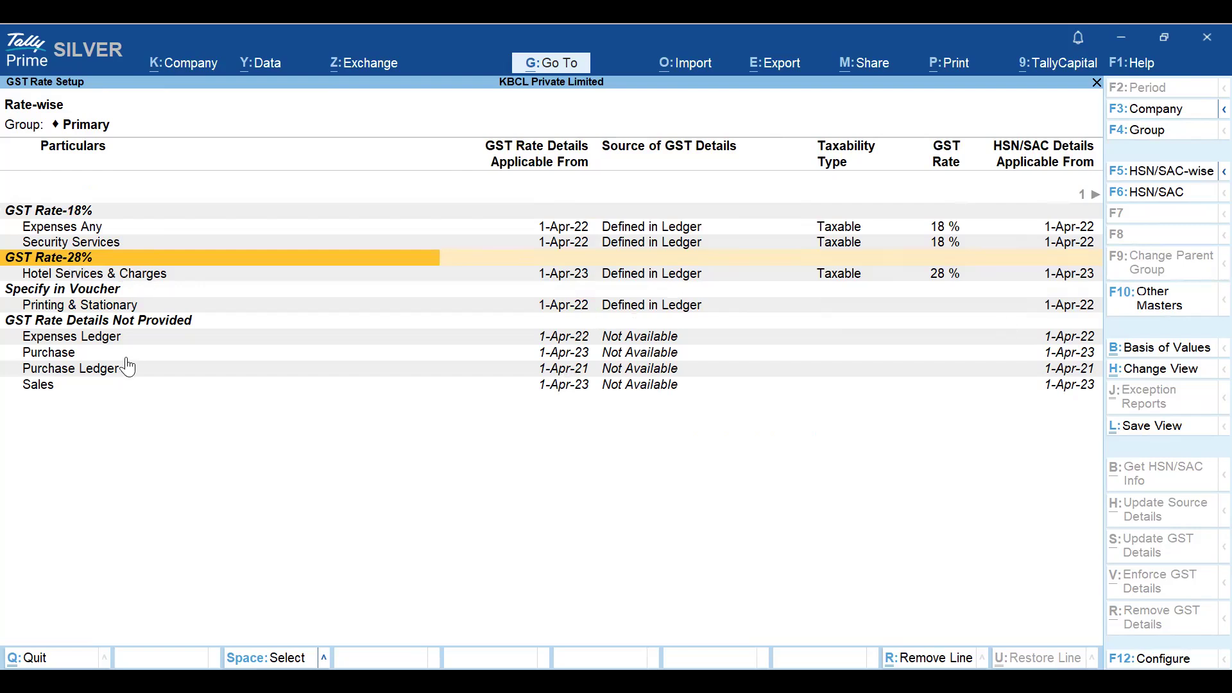
Review the GST rate and HSN/SAC details of the Hotel Services & Charges ledger and select that ledger
click(344, 277)
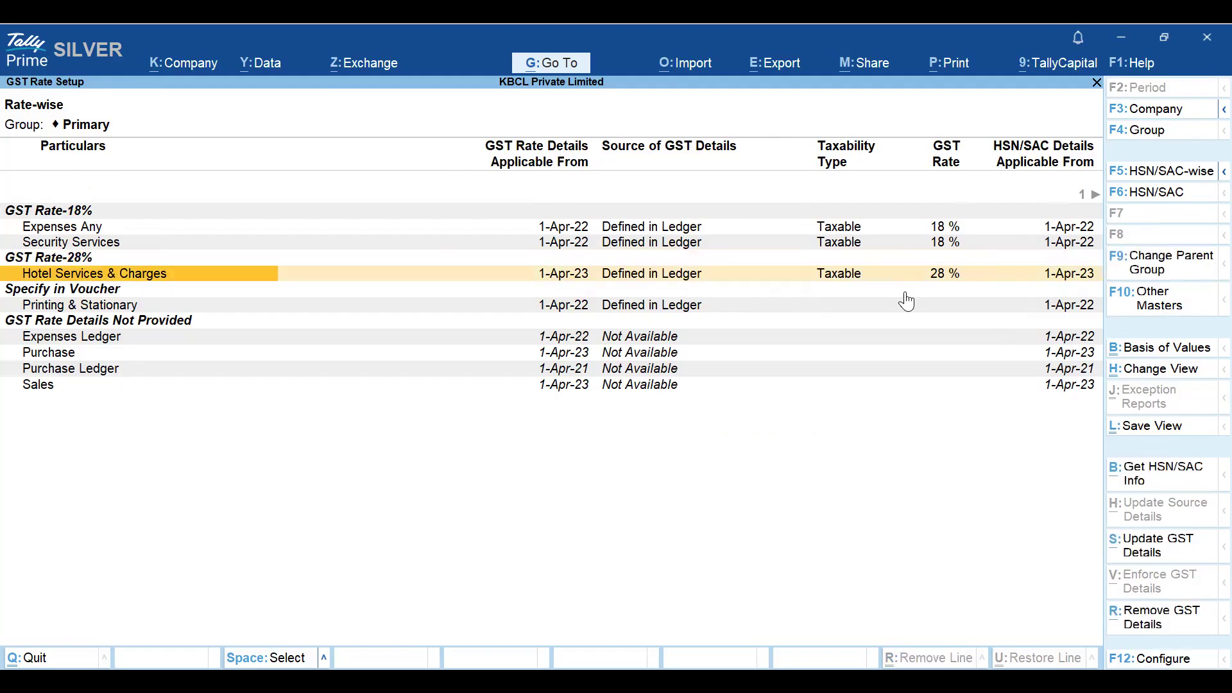
key(Right)
key(Right)
key(Right)
key(Right)
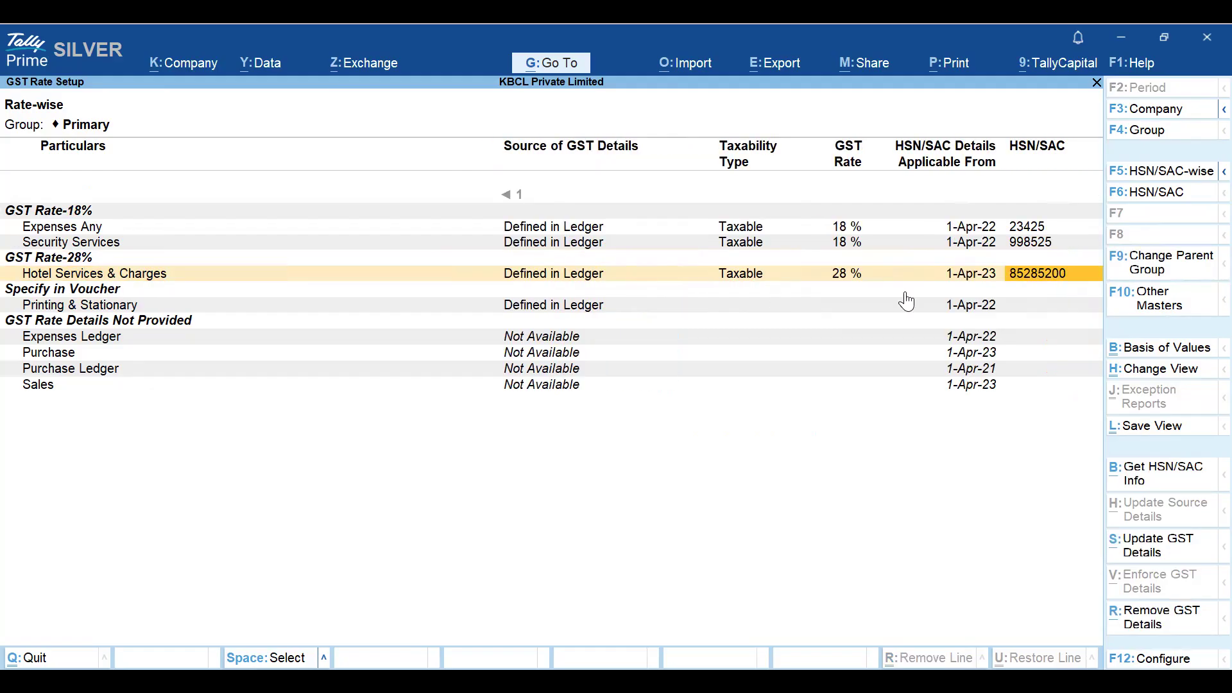
key(Left)
key(Left)
key(Left)
key(Left)
key(Left)
key(Left)
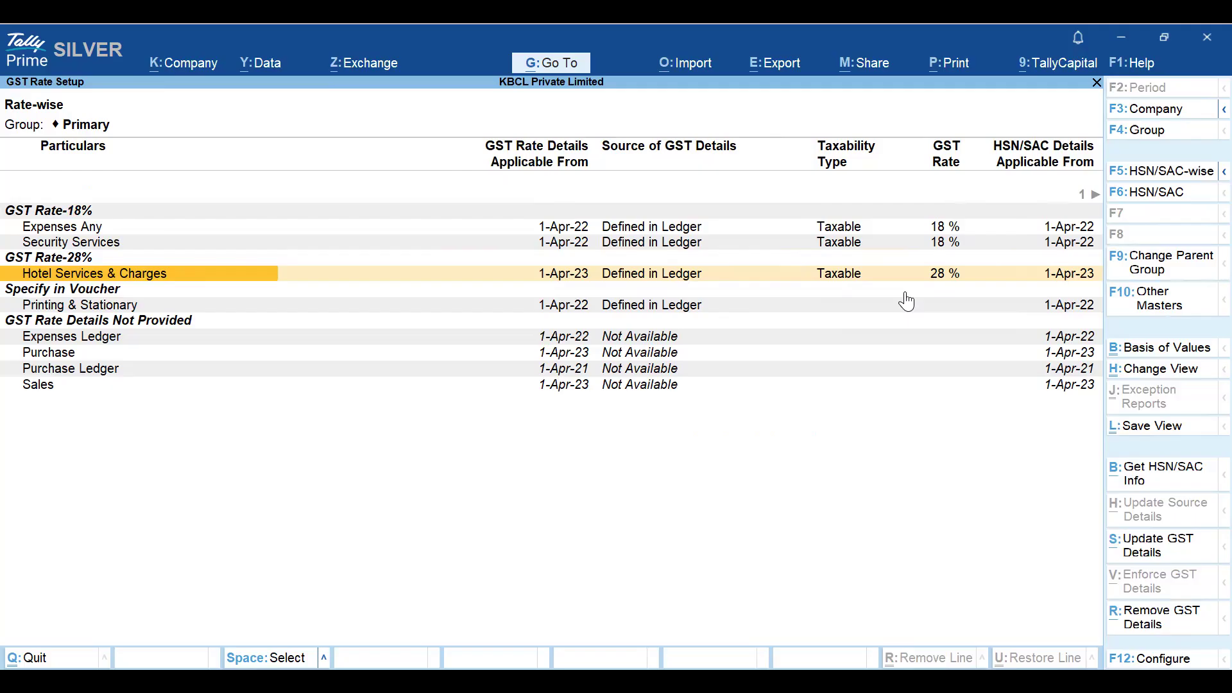
key(space)
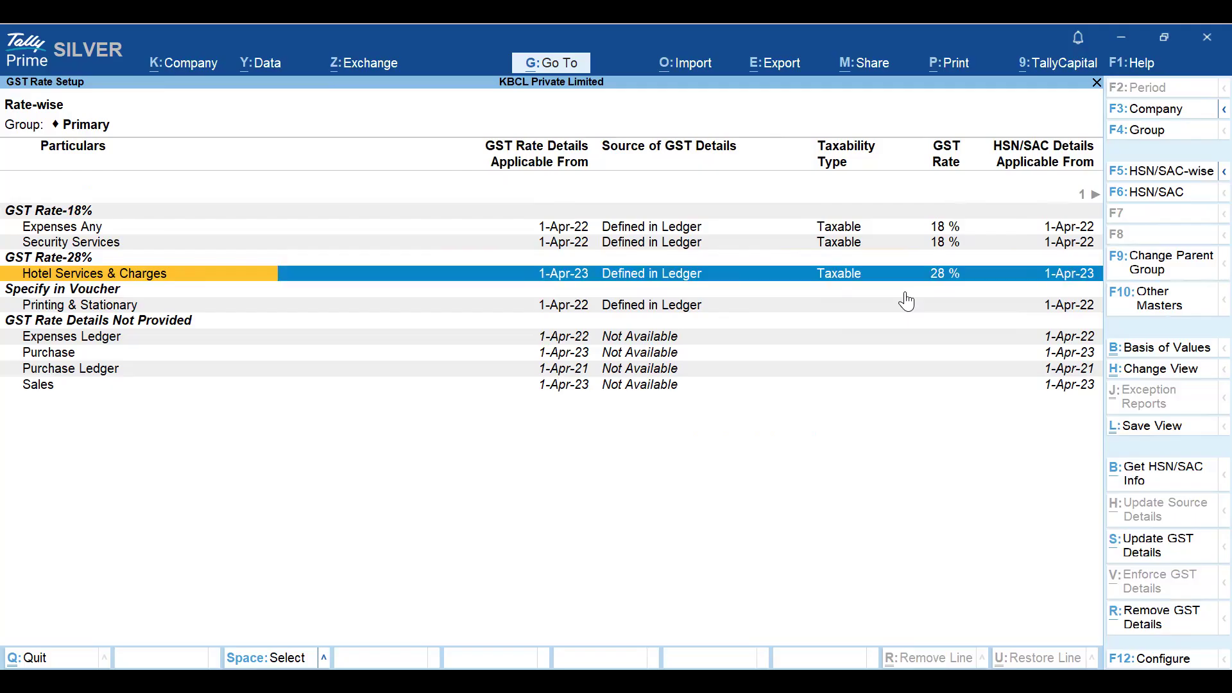
click(1149, 554)
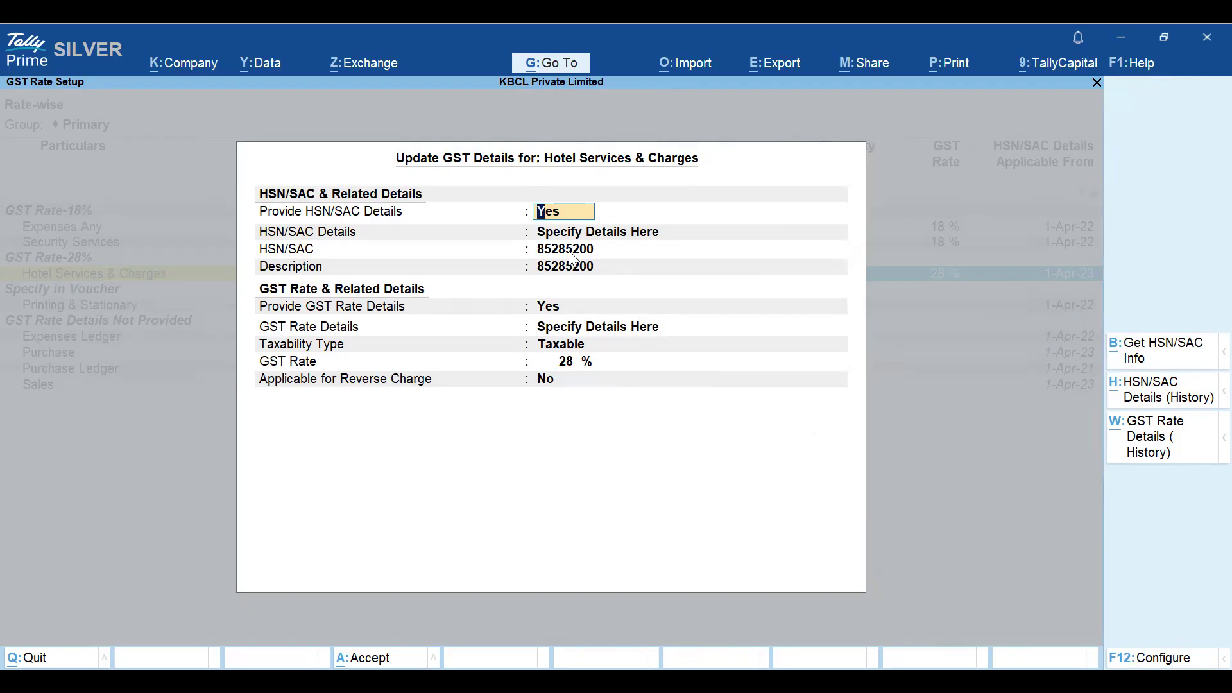
click(569, 366)
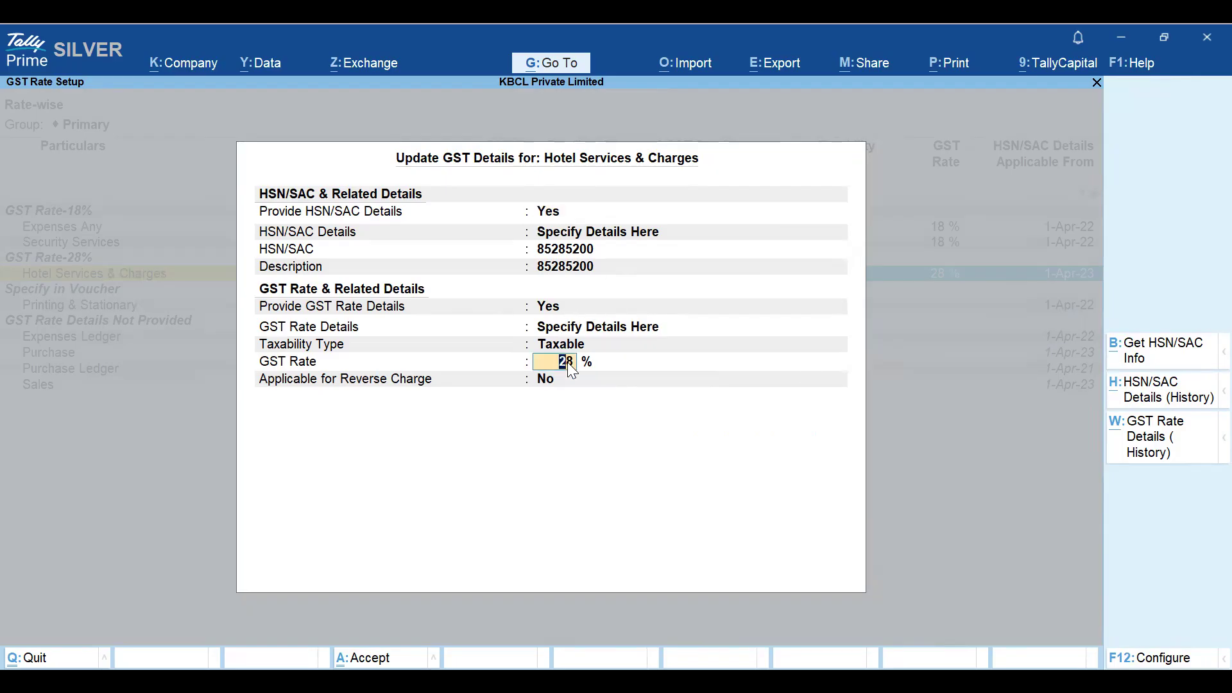
click(1146, 453)
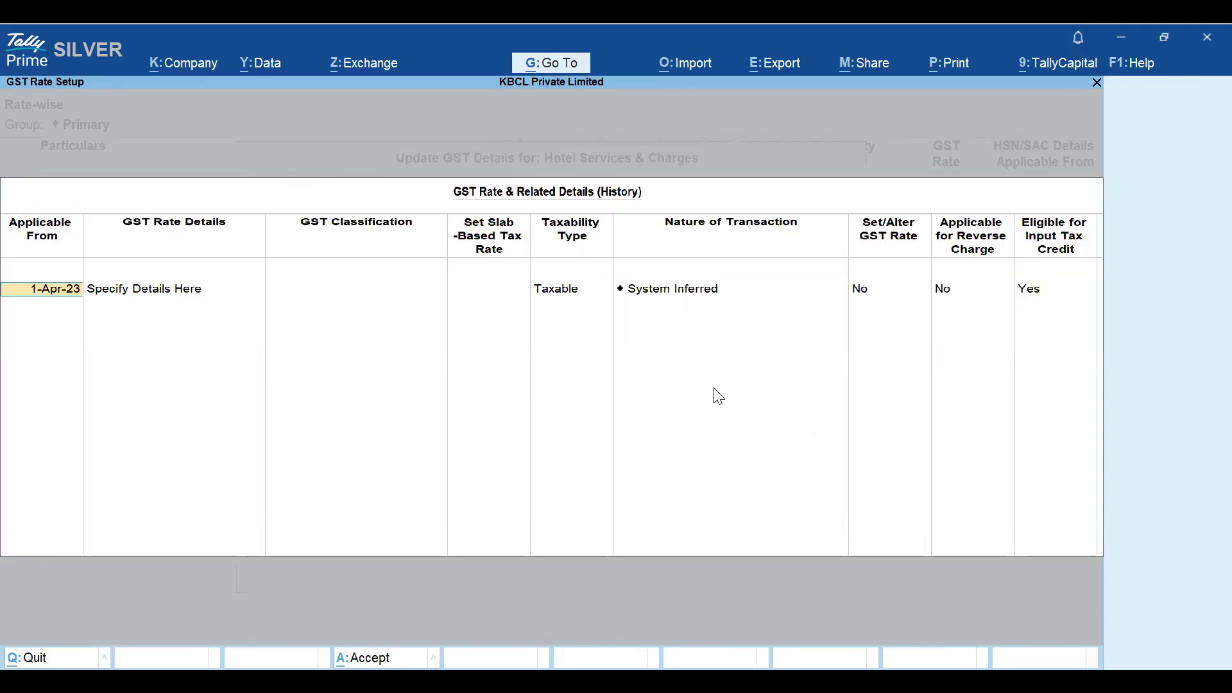
key(Return)
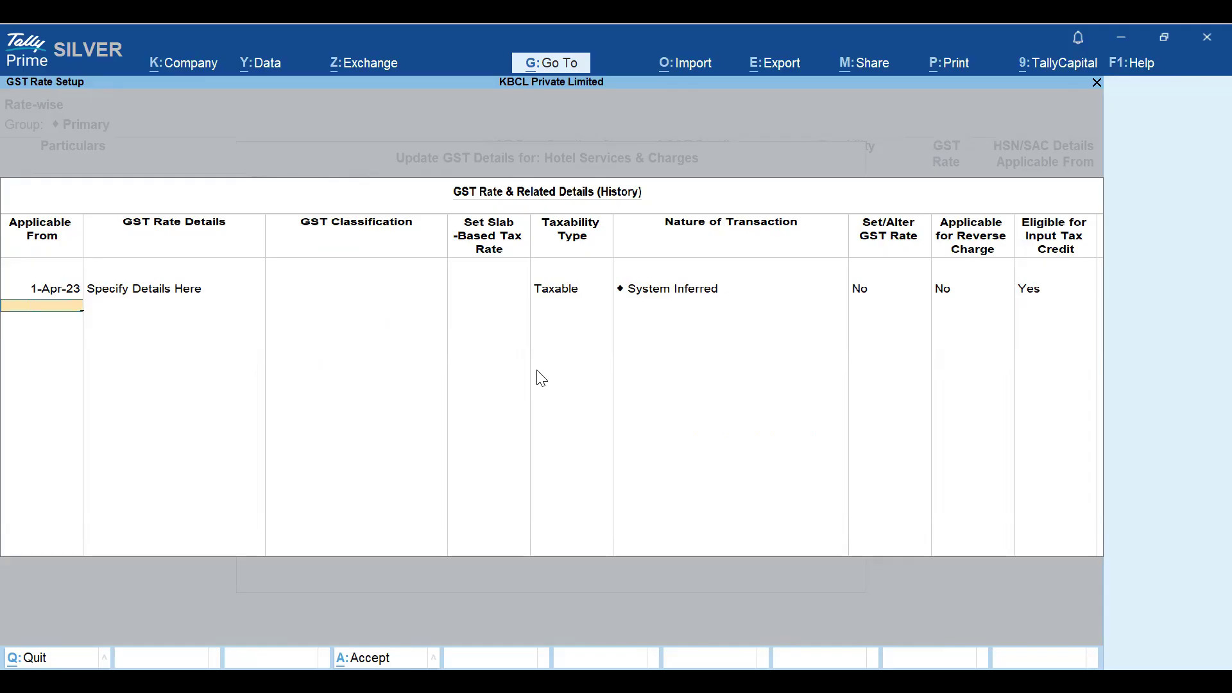
text(22.9.2)
text(5)
key(Return)
key(Down)
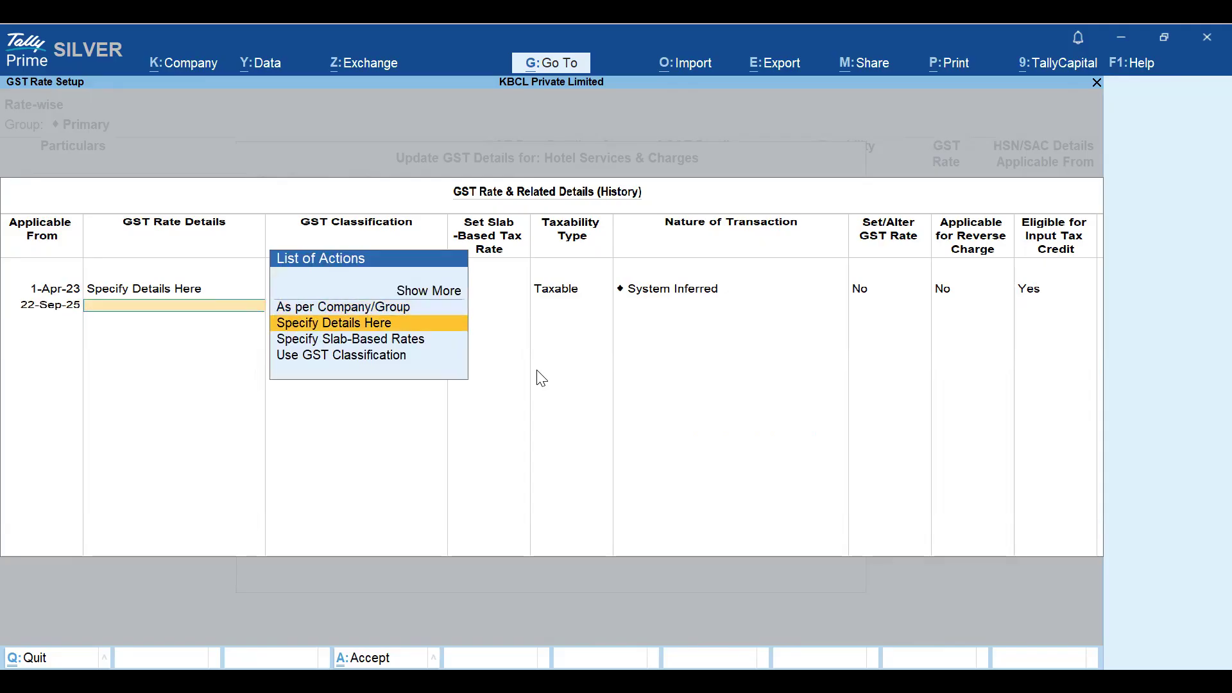
key(Return)
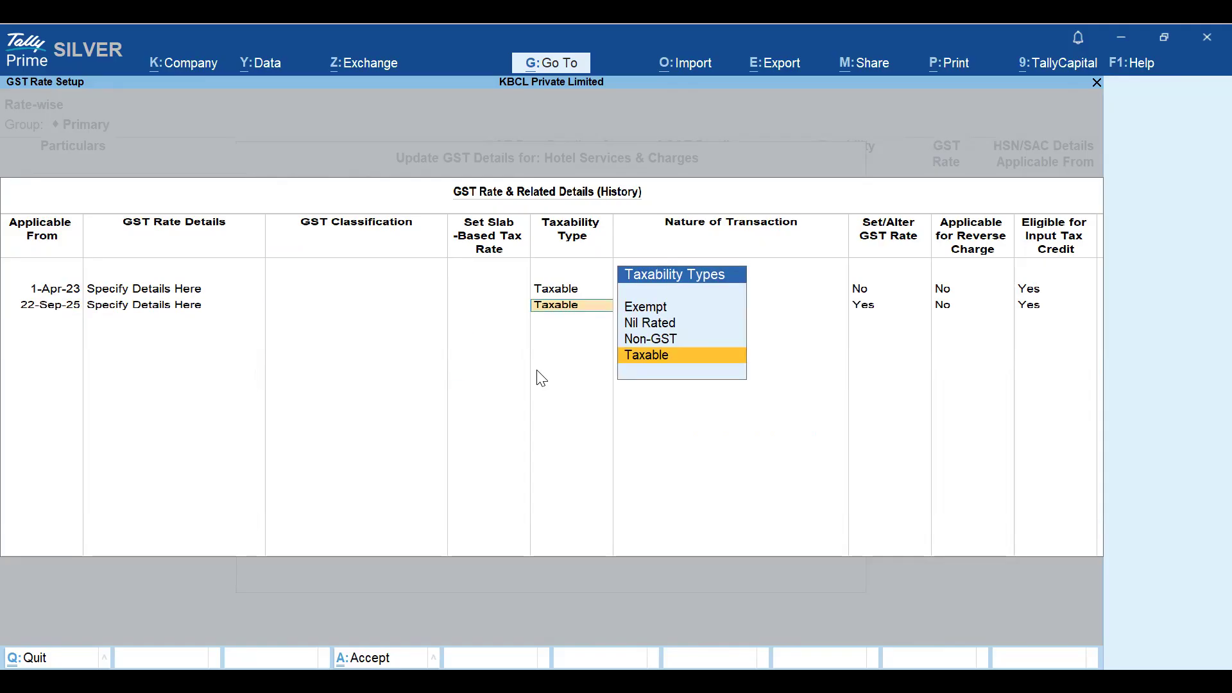
key(BackSpace)
key(Escape)
key(y)
key(BackSpace)
key(Escape)
key(y)
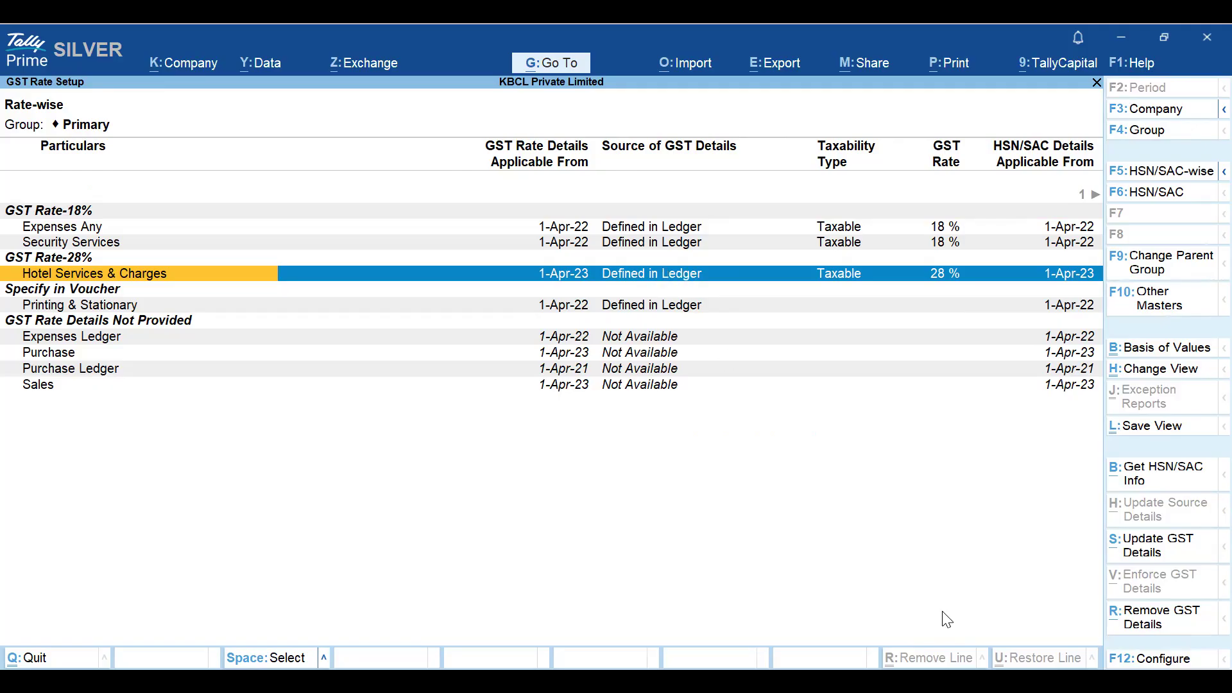
Add an entry applicable from 22-Sep-25 with Specify Details Here to the GST rate history of Hotel Services & Charges
click(1131, 556)
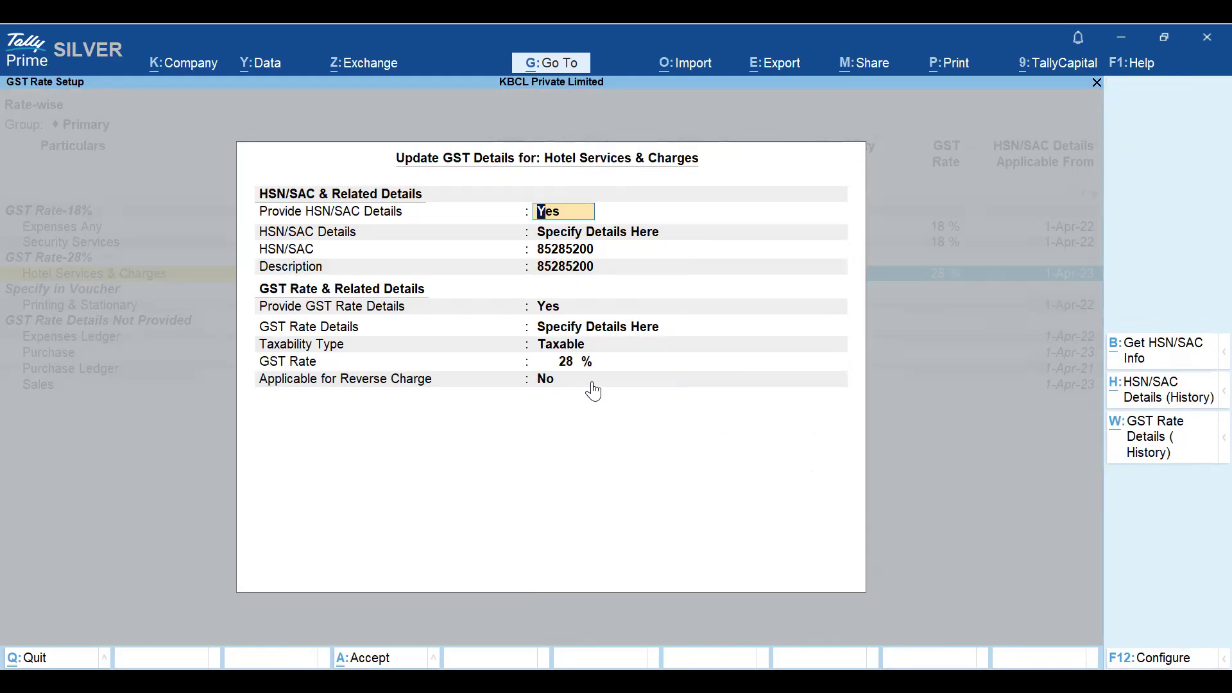
click(1171, 440)
key(Down)
text(22.9.25)
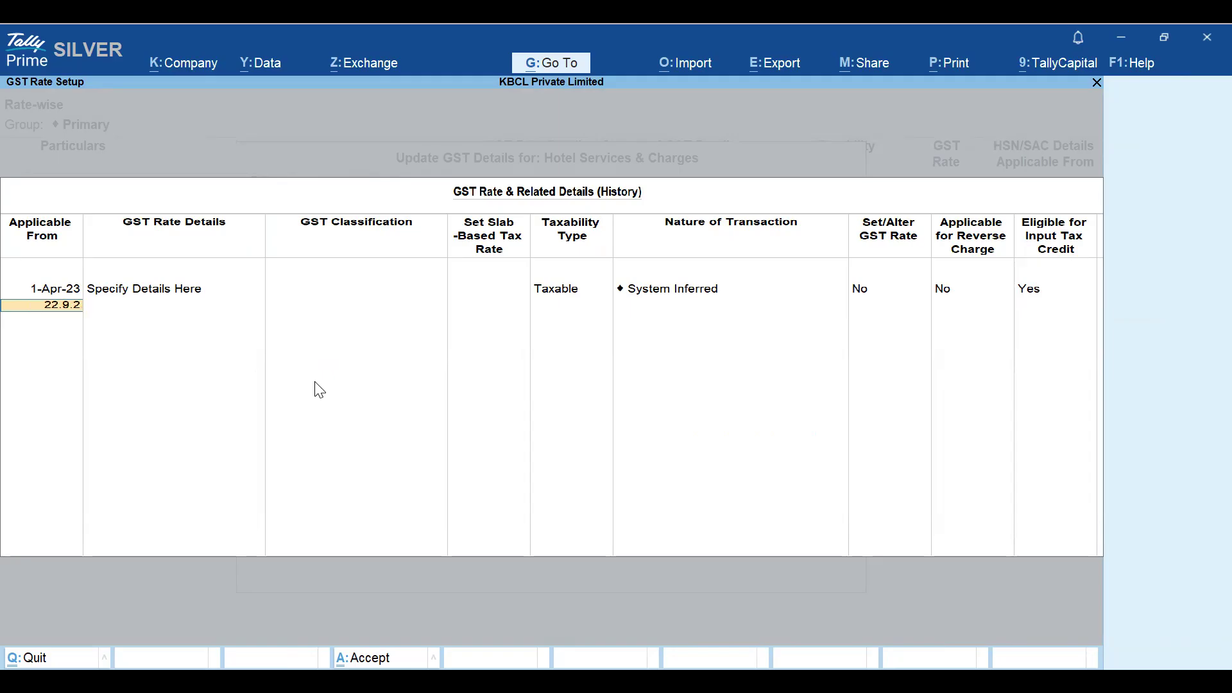
key(Return)
key(Down)
key(Return)
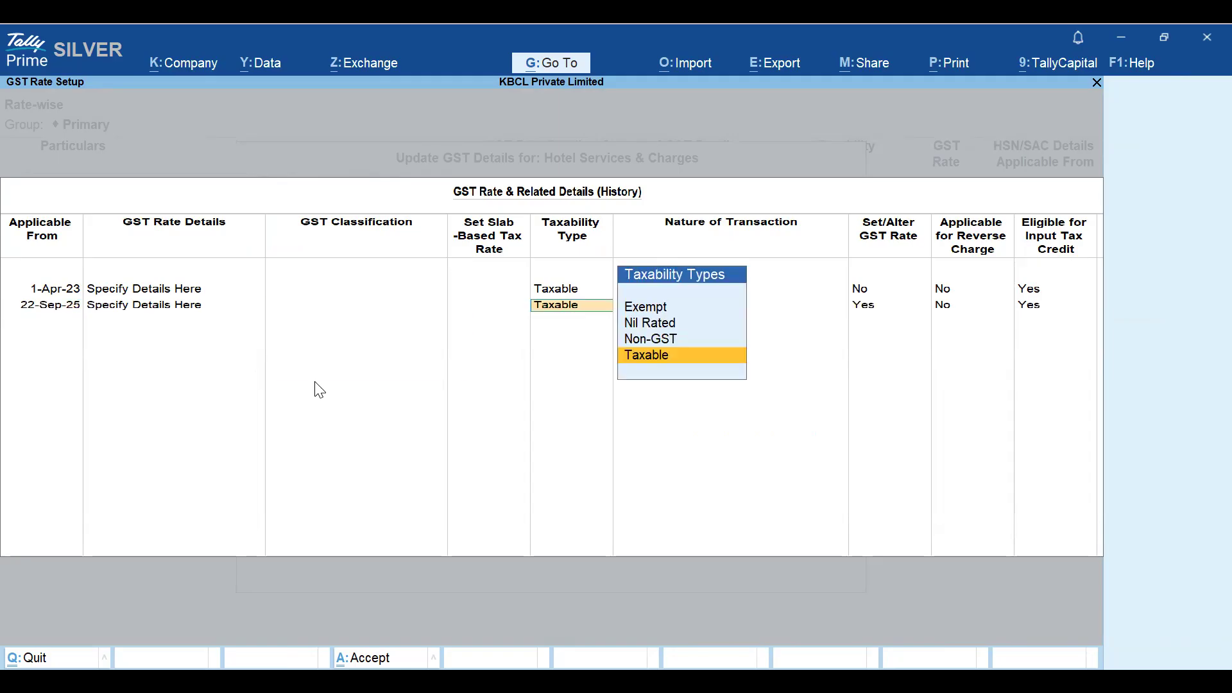
Keep the new entry Taxable, System Inferred and Set/Alter GST Rate at Yes, and accept the rate details and the ledger's GST update
key(Return)
key(Return)
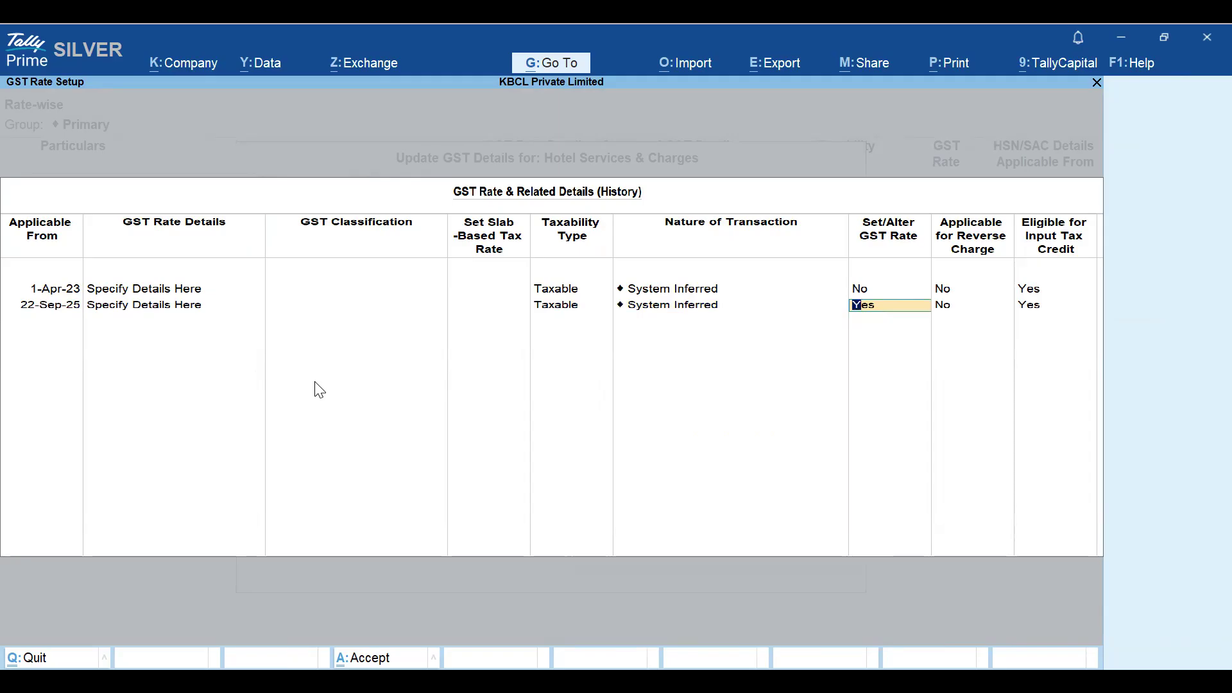
key(Return)
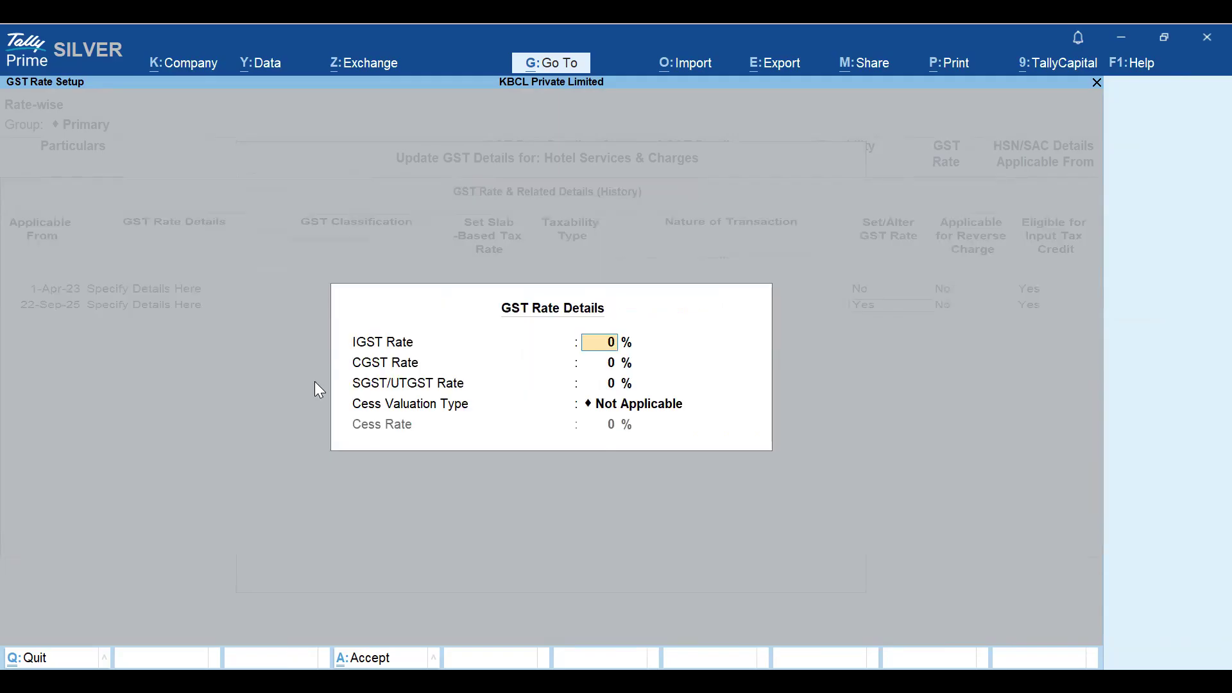
key(ctrl)
key(ctrl+a)
key(ctrl+a)
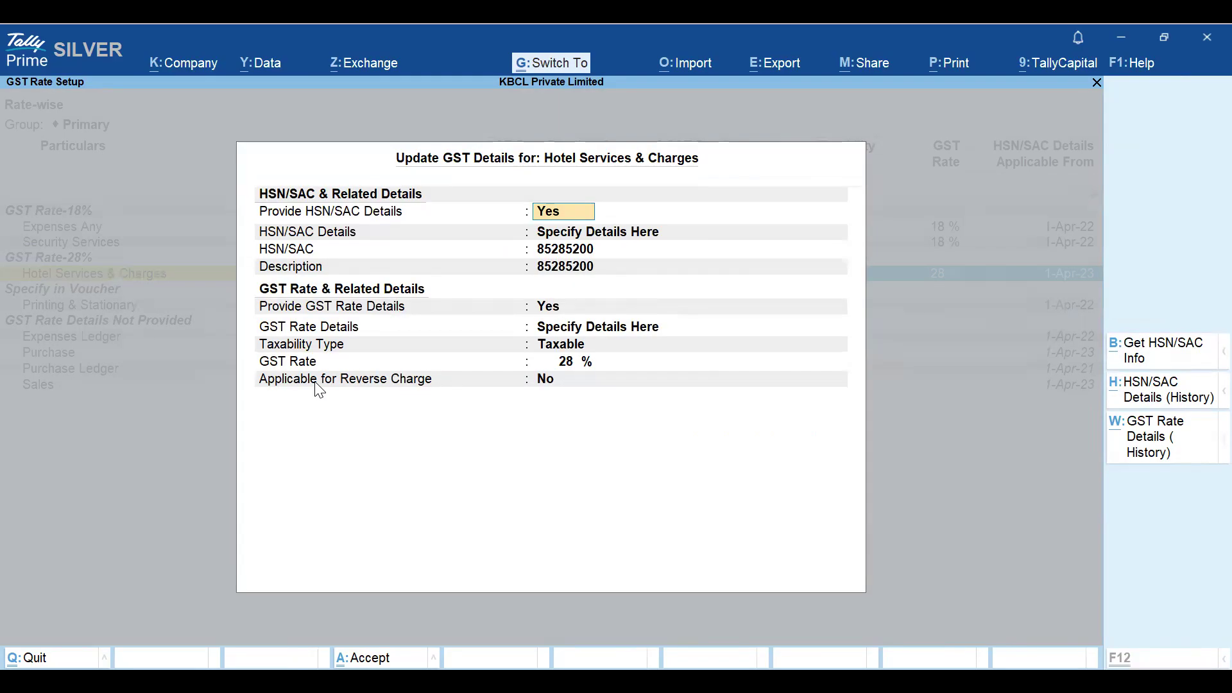
key(ctrl+a)
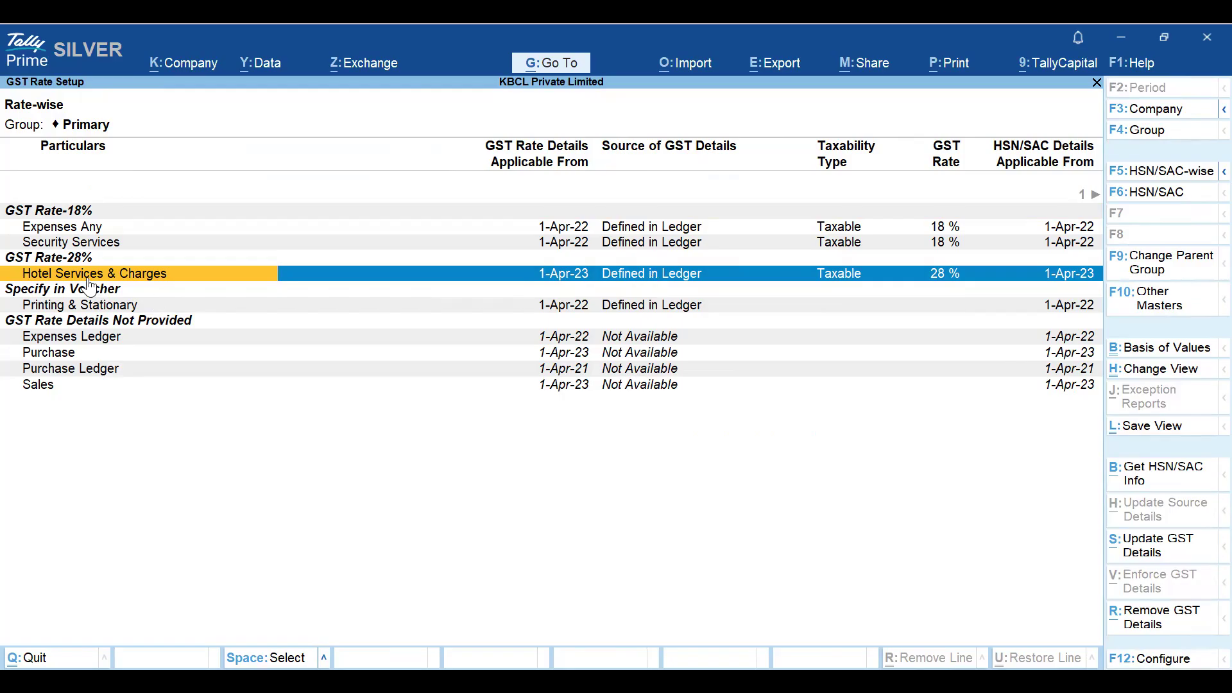
View the Hotel Services & Charges ledger in Ledger Alteration and quit it without saving
key(ctrl+Return)
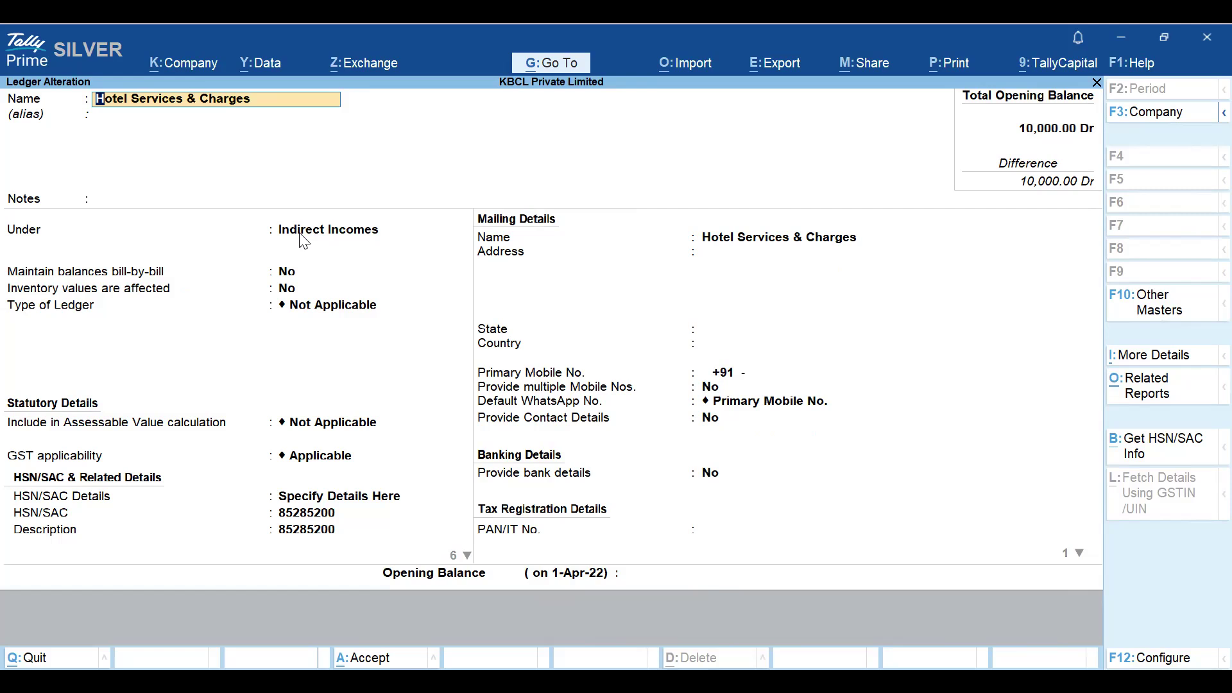
key(Escape)
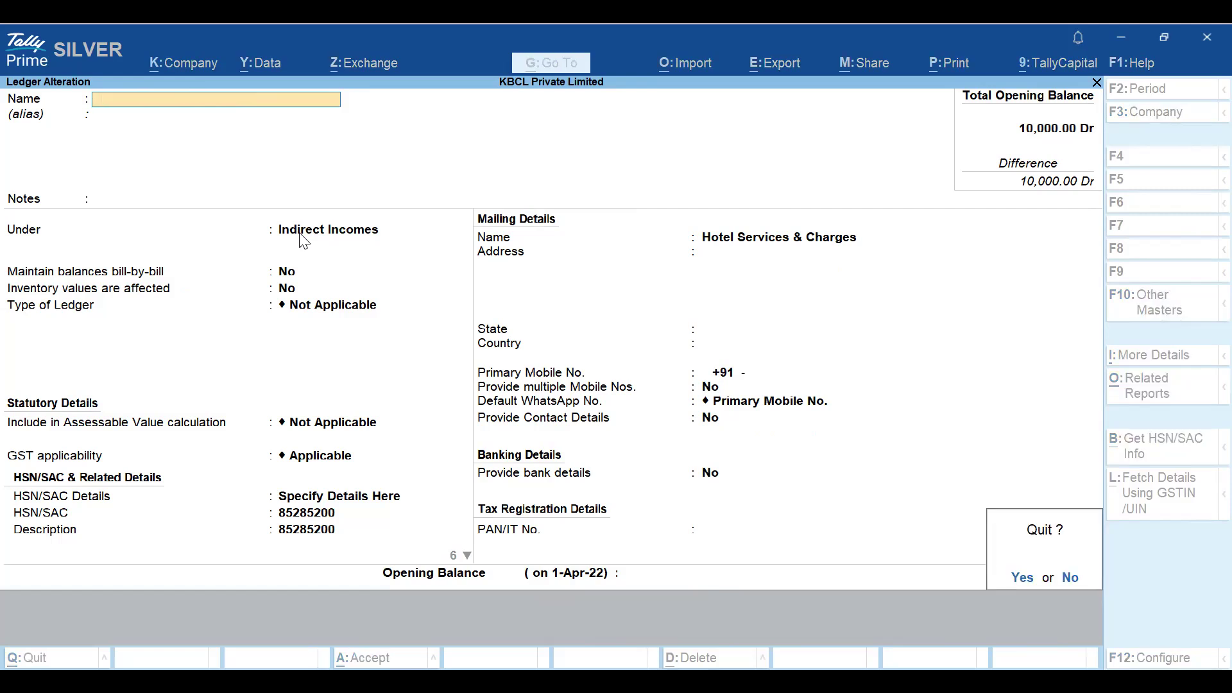
key(y)
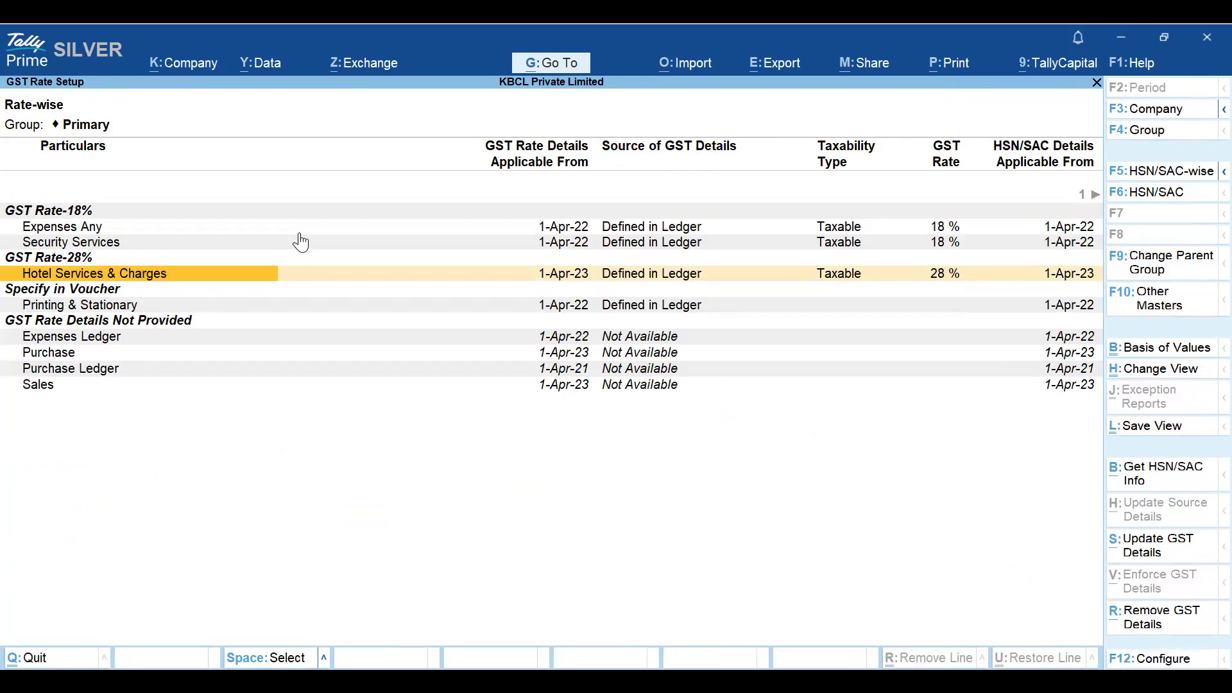
Open GST Rate Setup for groups, view the GST rate history of the Current Assets group and quit without saving
key(Escape)
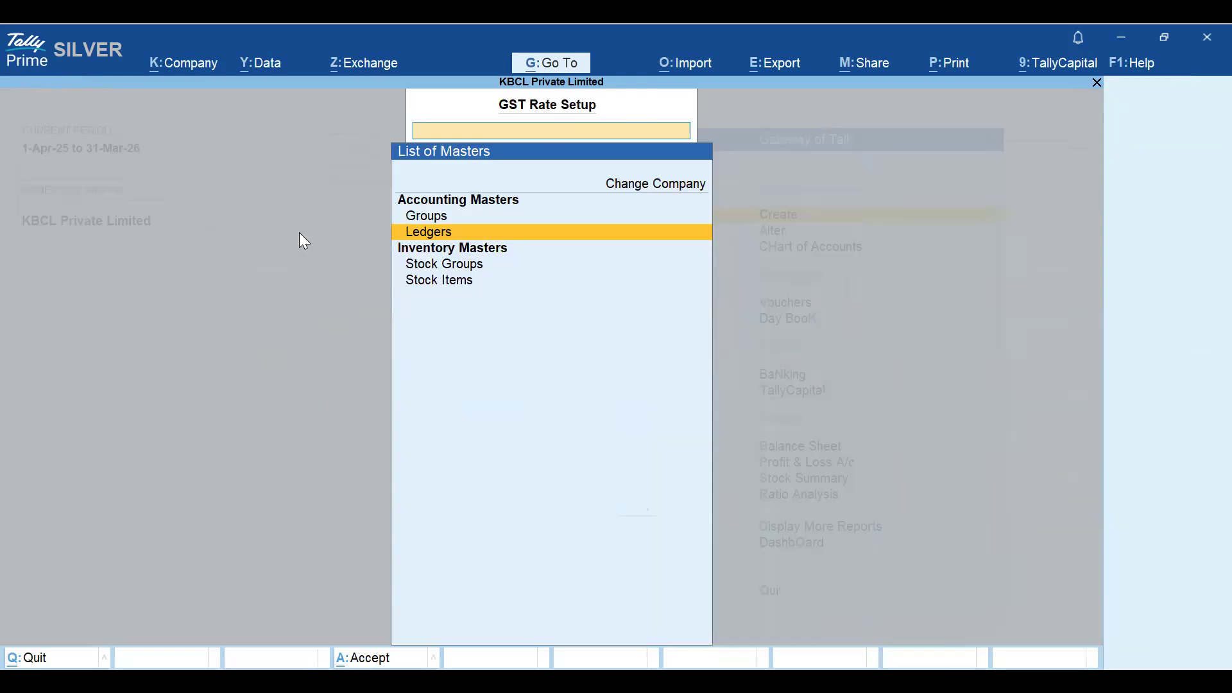
click(430, 222)
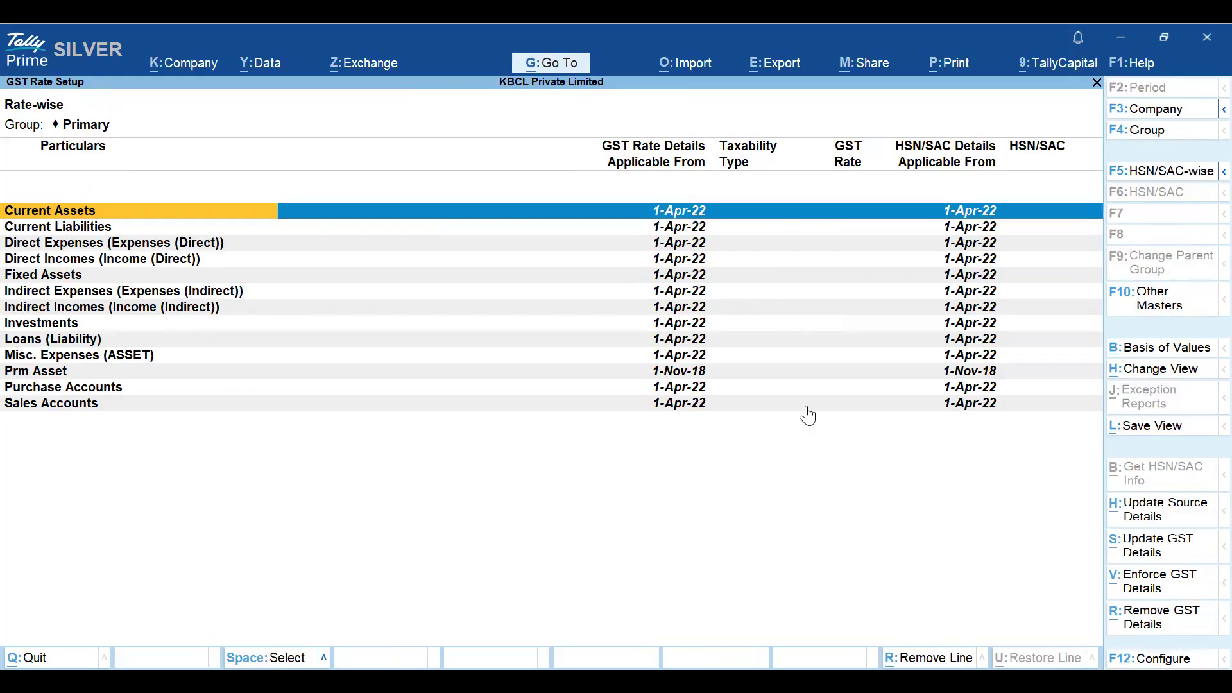
click(1166, 556)
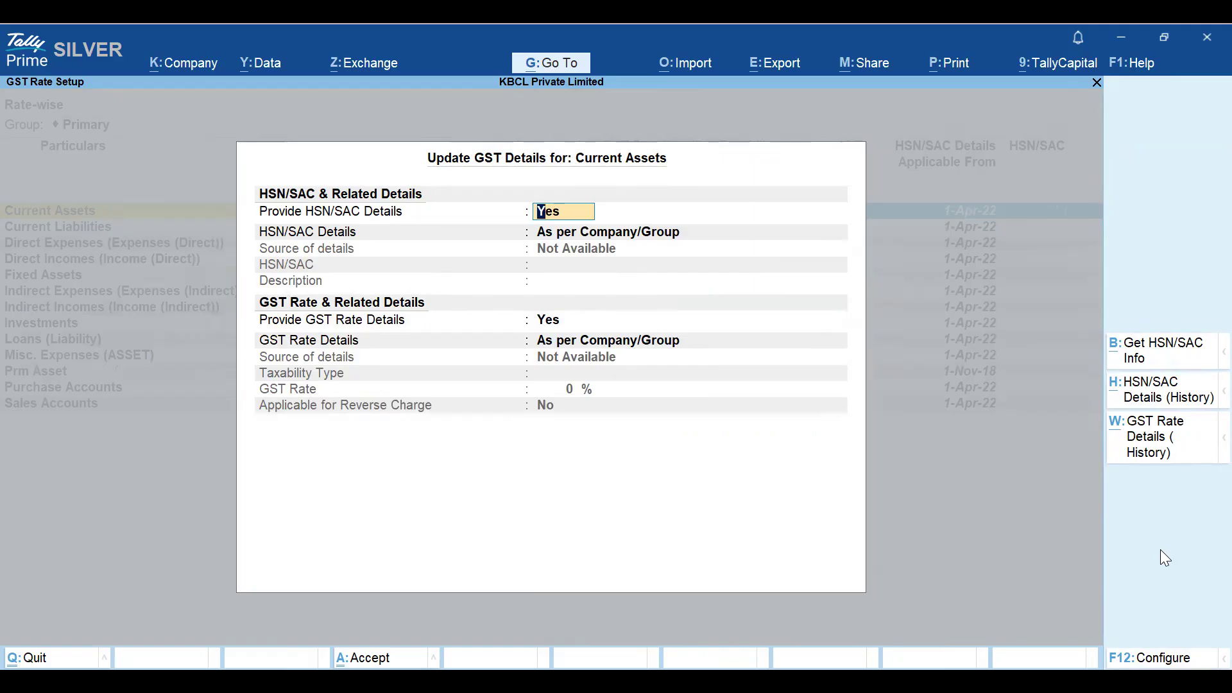
click(1138, 446)
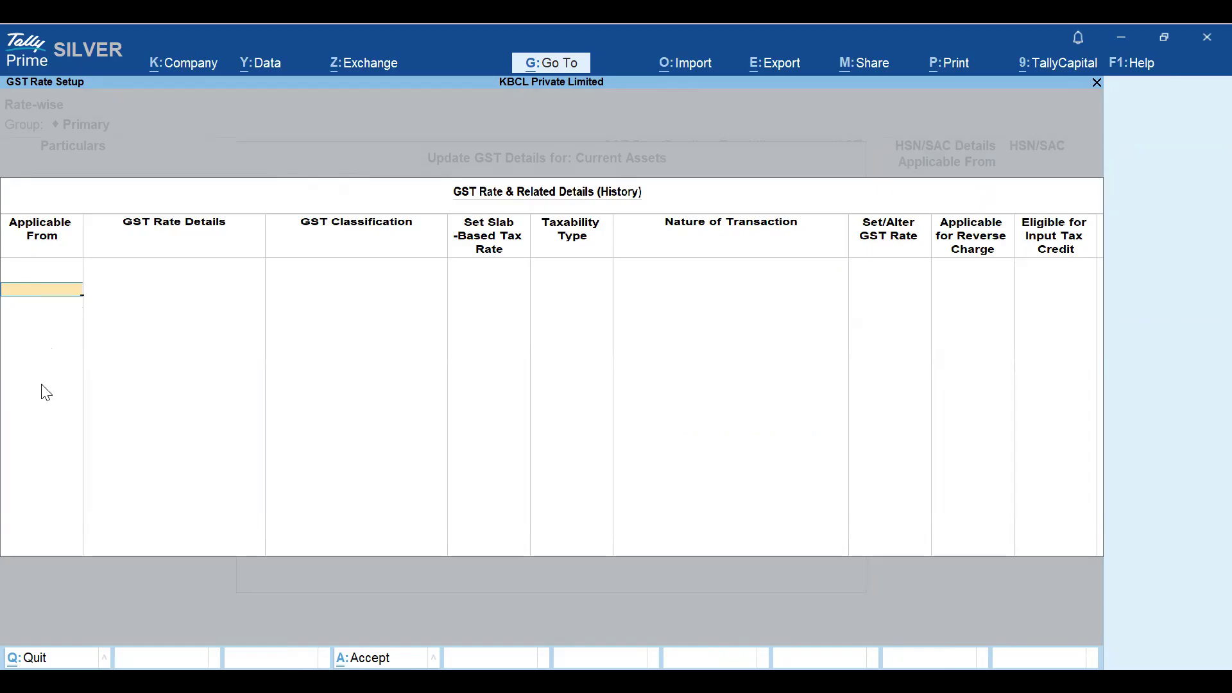
key(Escape)
key(y)
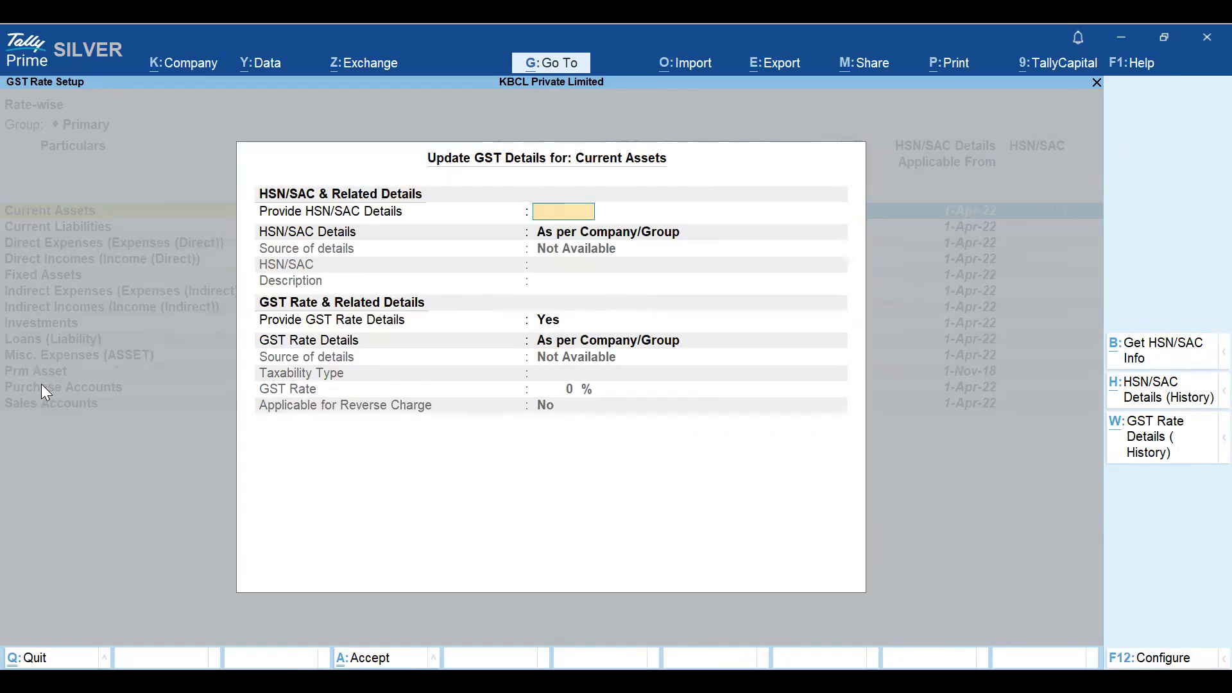
key(Escape)
key(y)
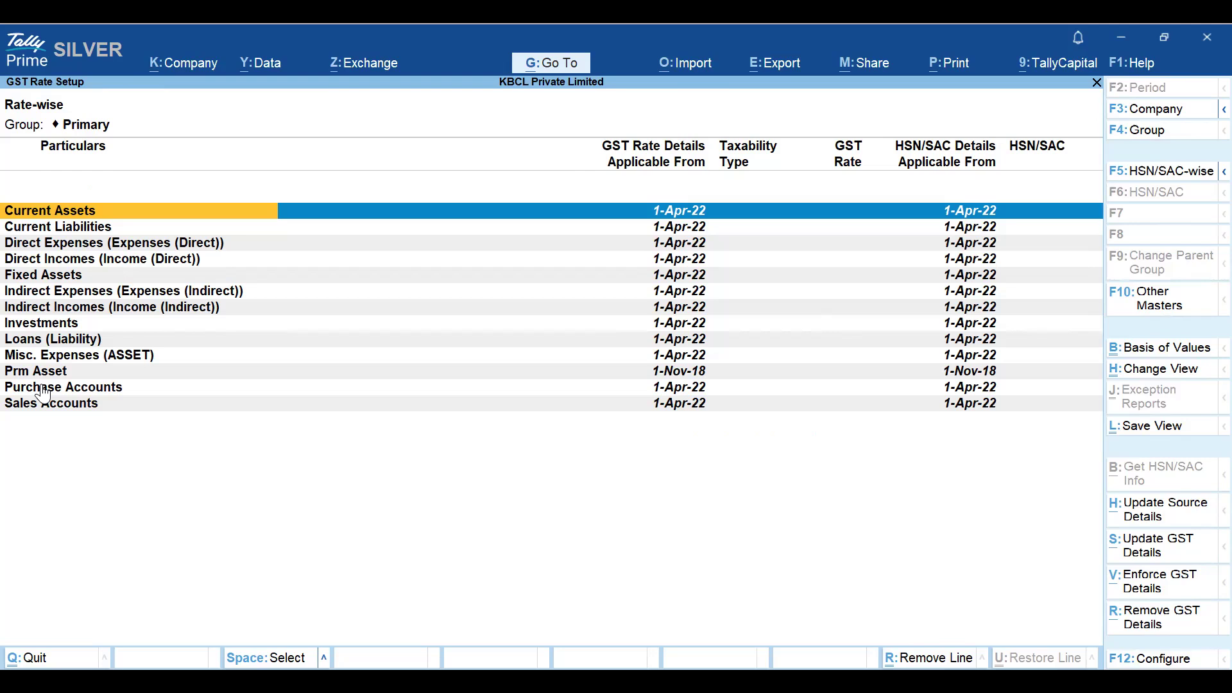
Leave the groups report and reopen GST Rate Setup for ledgers
key(Escape)
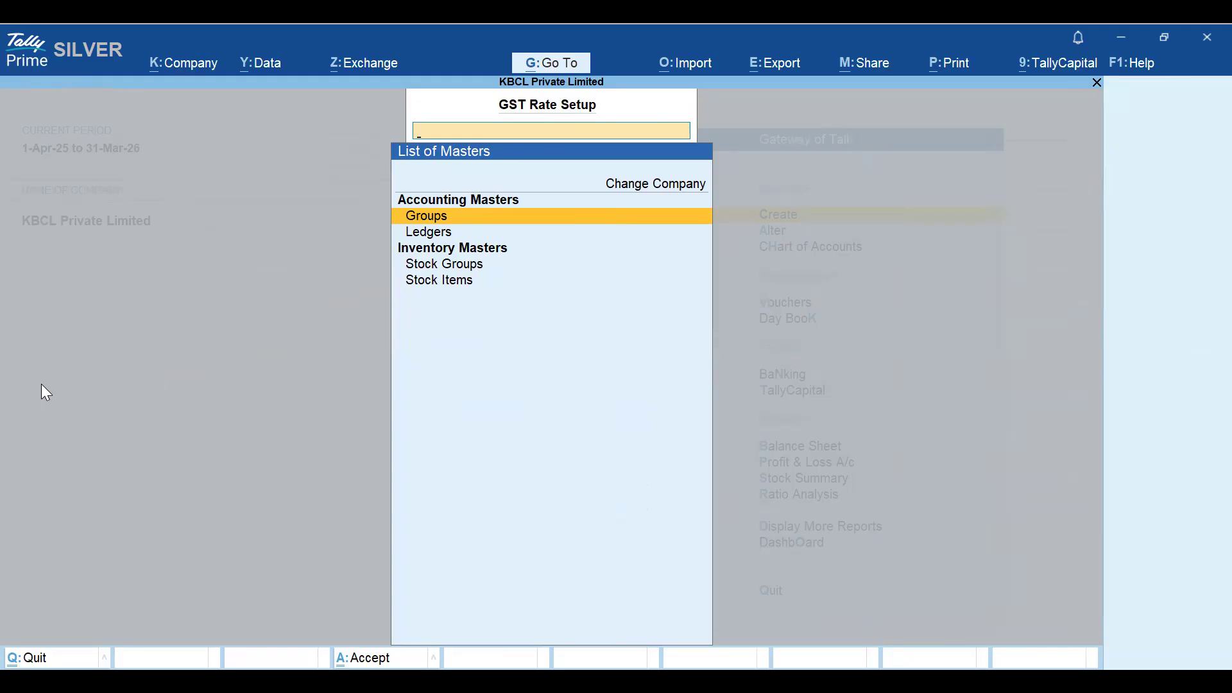
key(Down)
key(Up)
key(Down)
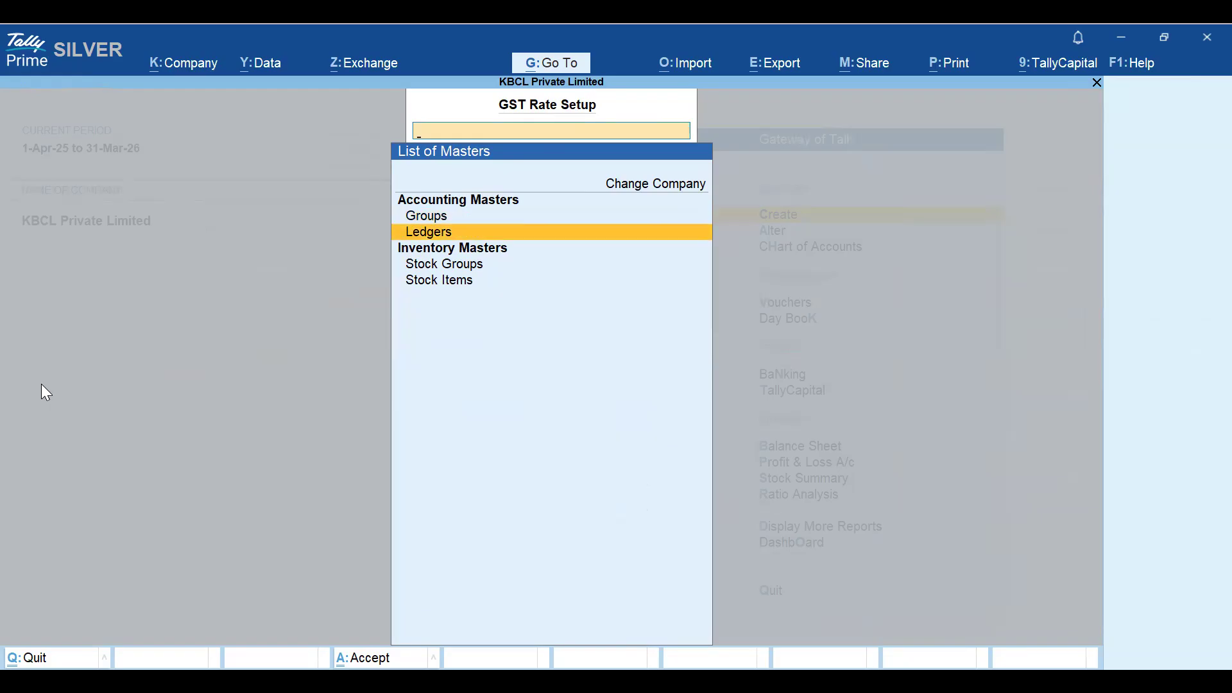
key(Return)
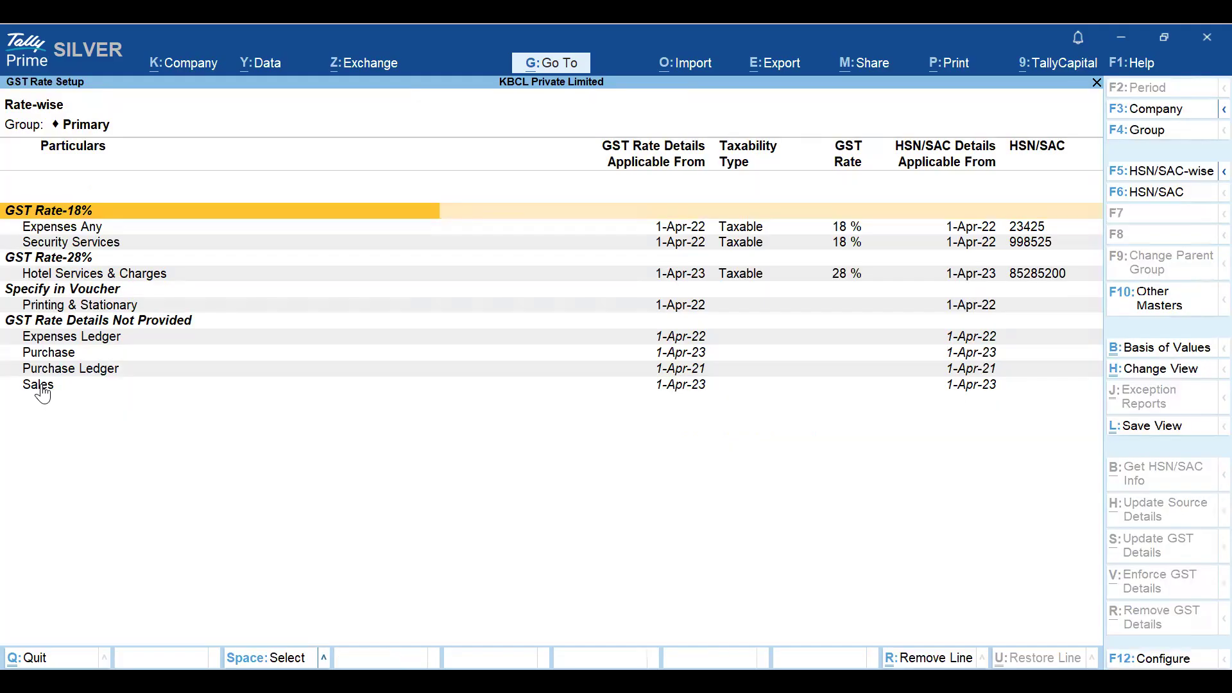
Select both ledgers in the 18% group, Expenses Any and Security Services
key(Right)
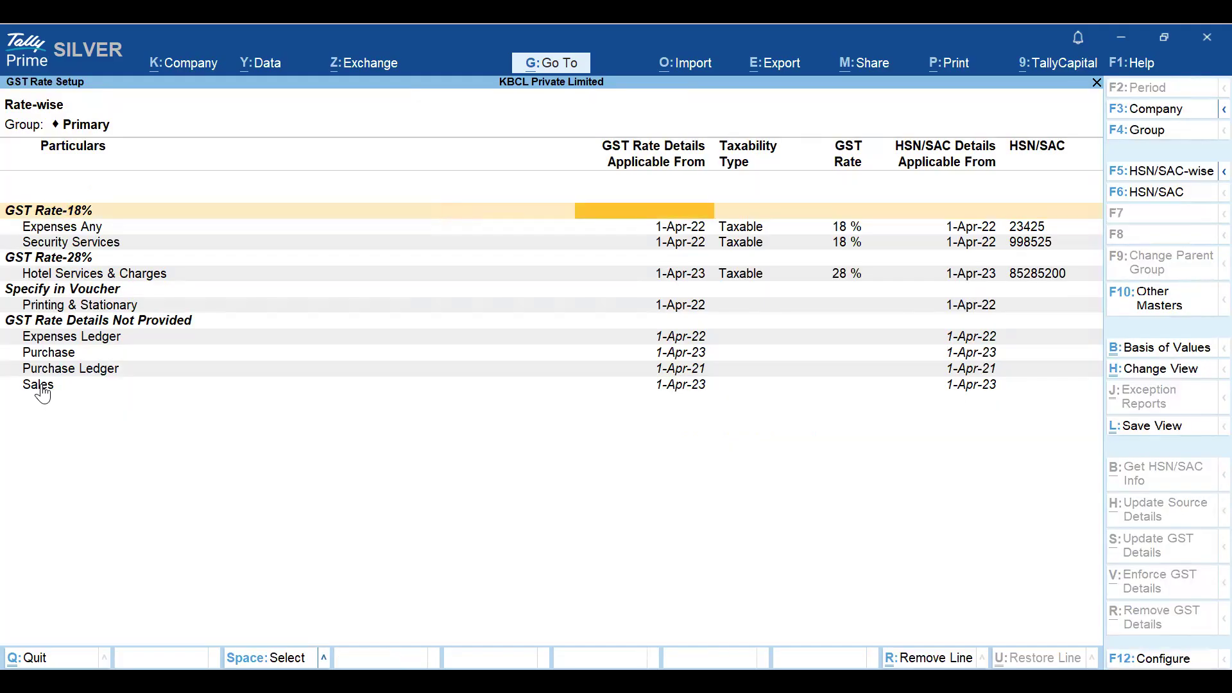
key(Right)
key(Down)
key(Down)
key(Up)
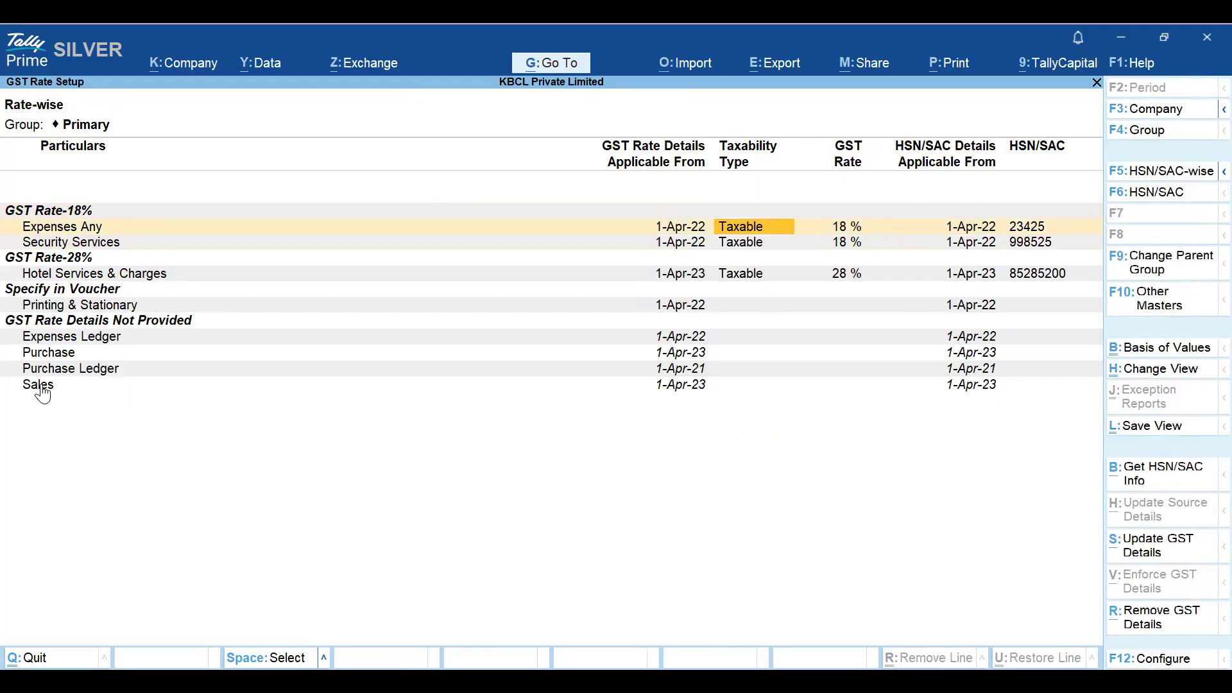
key(space)
key(Down)
key(space)
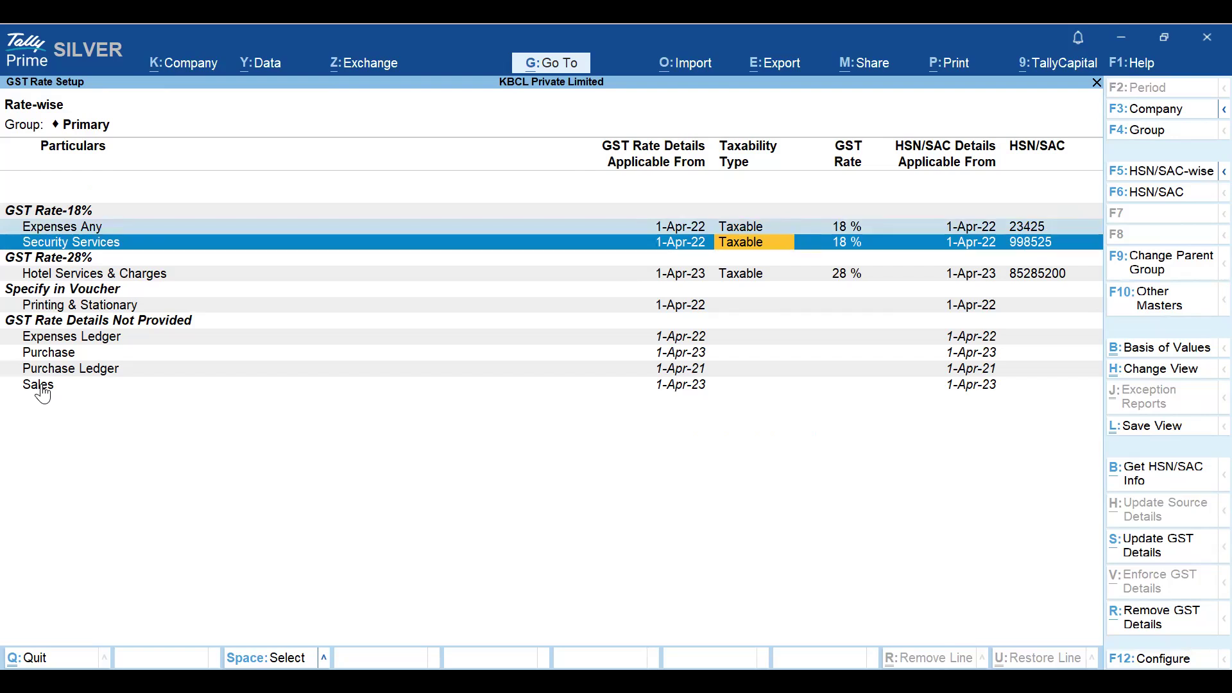
Try updating both selected ledgers' GST rate details to Specify Details Here with taxability type Taxable, and quit the update without saving
click(1154, 553)
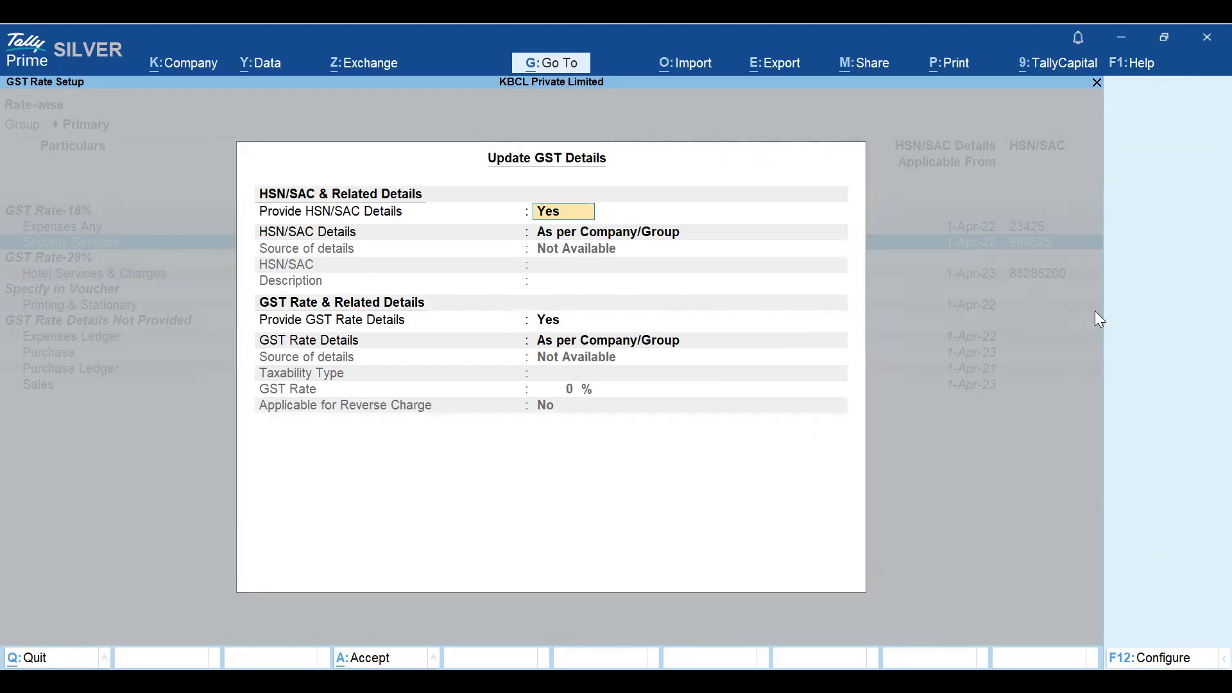
click(550, 325)
key(Return)
key(Down)
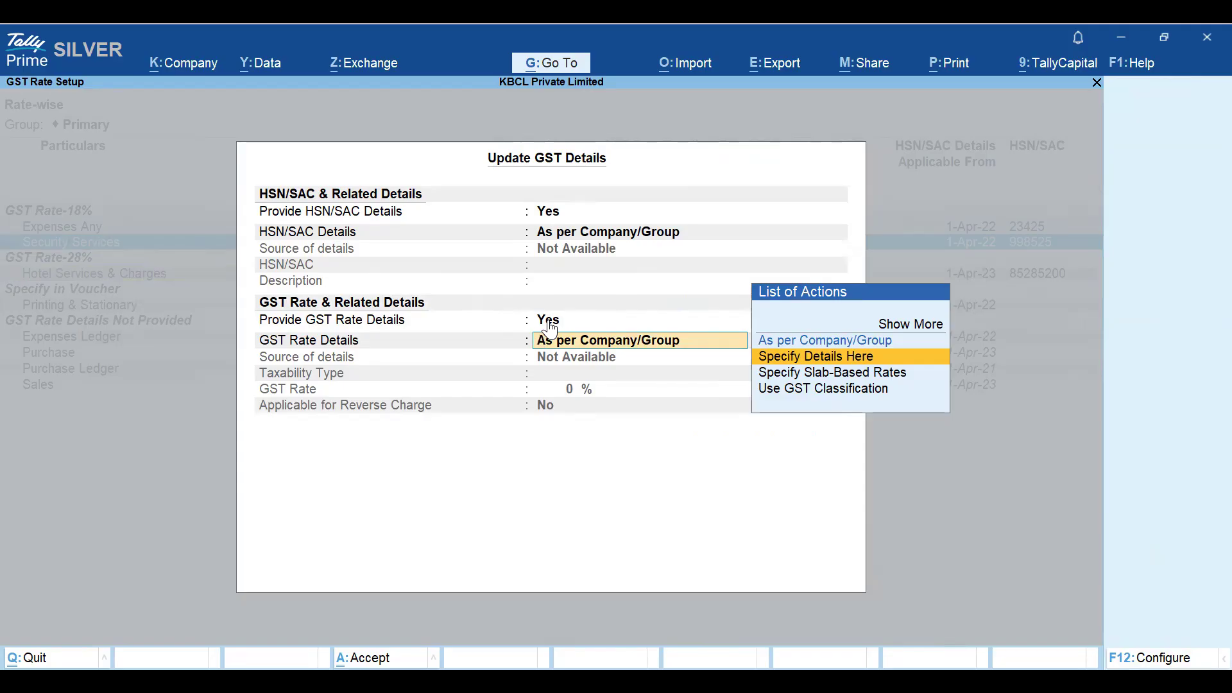
key(Return)
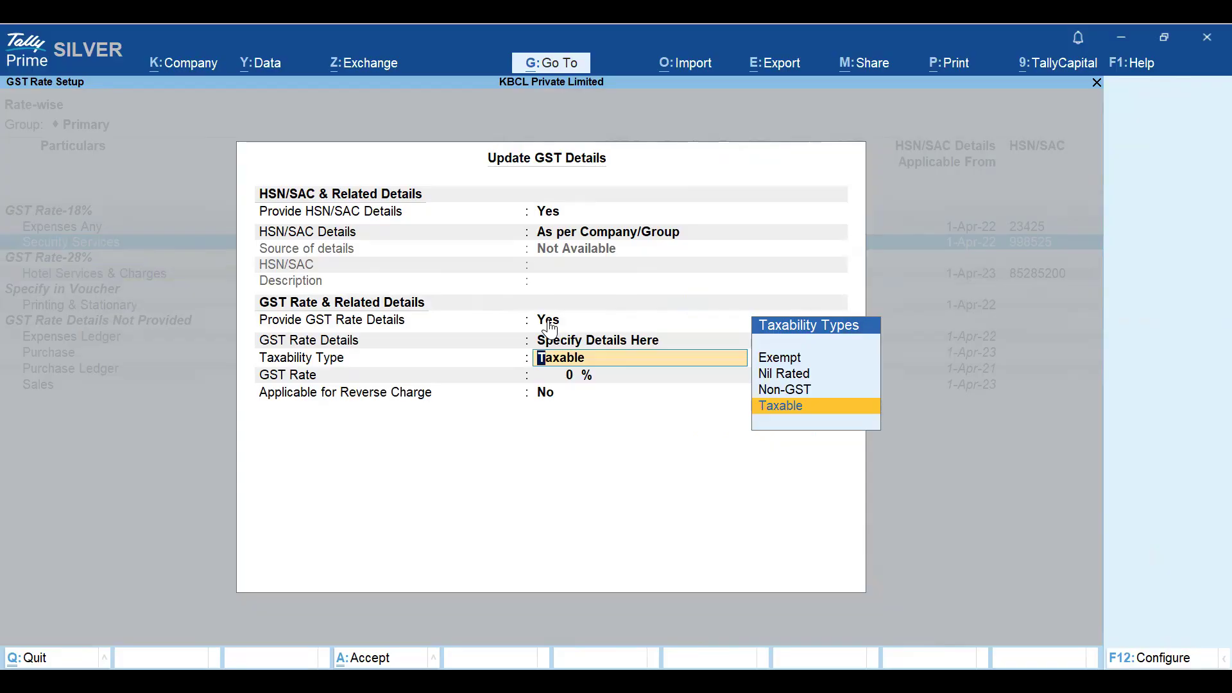
key(Return)
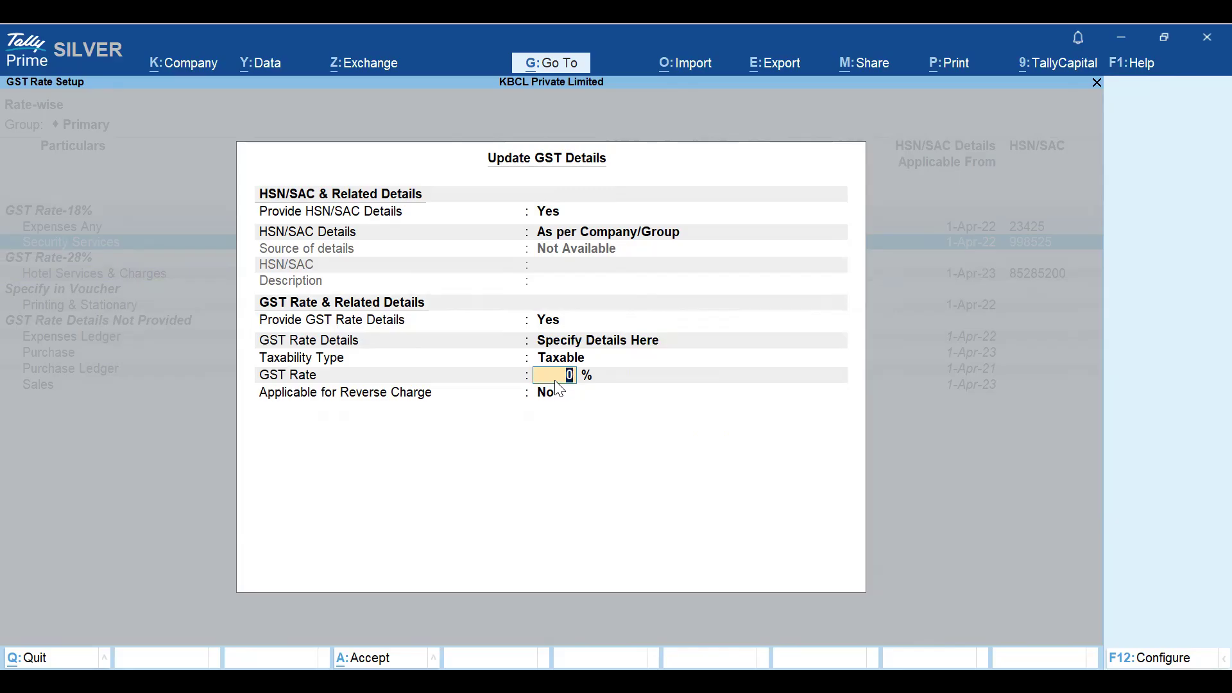
key(Escape)
key(y)
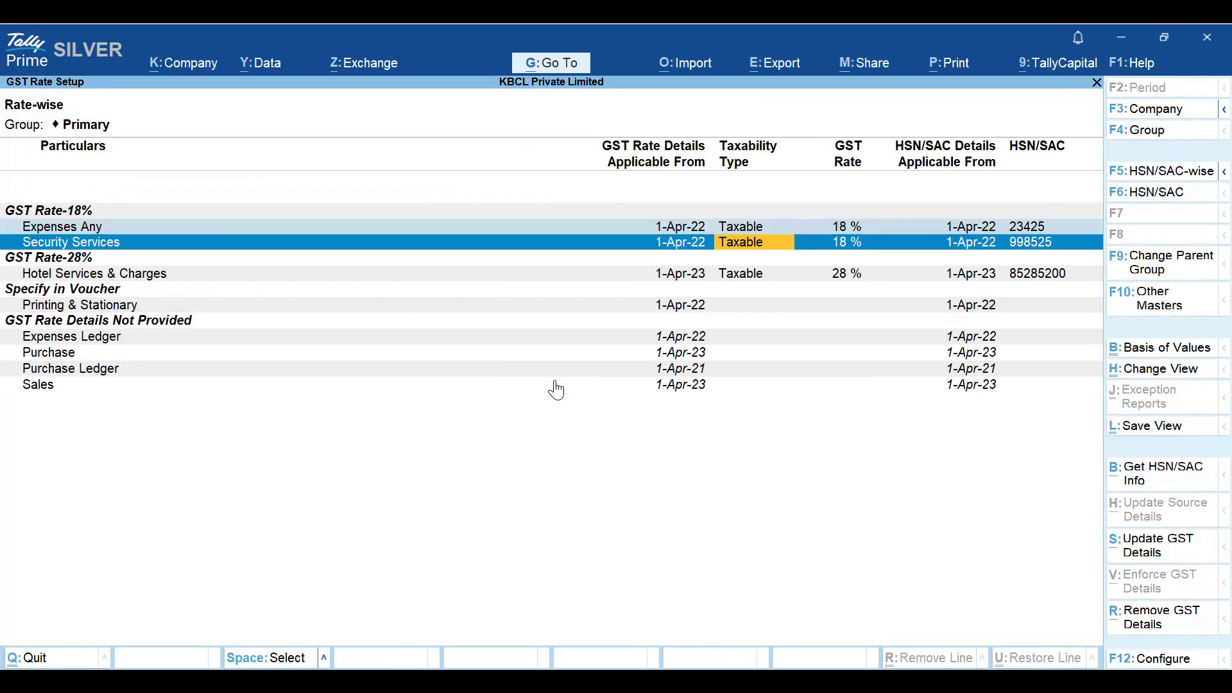
Leave the ledgers report and open GST Rate Setup for stock items
key(Escape)
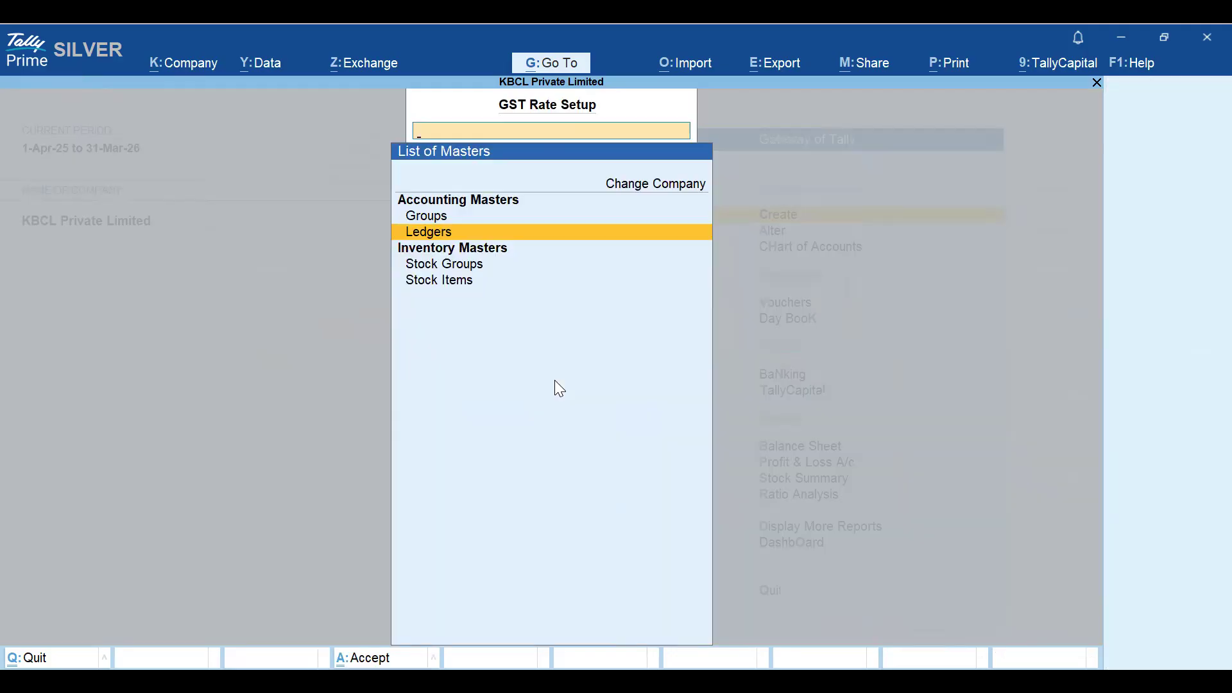
key(Down)
key(Down)
key(Down)
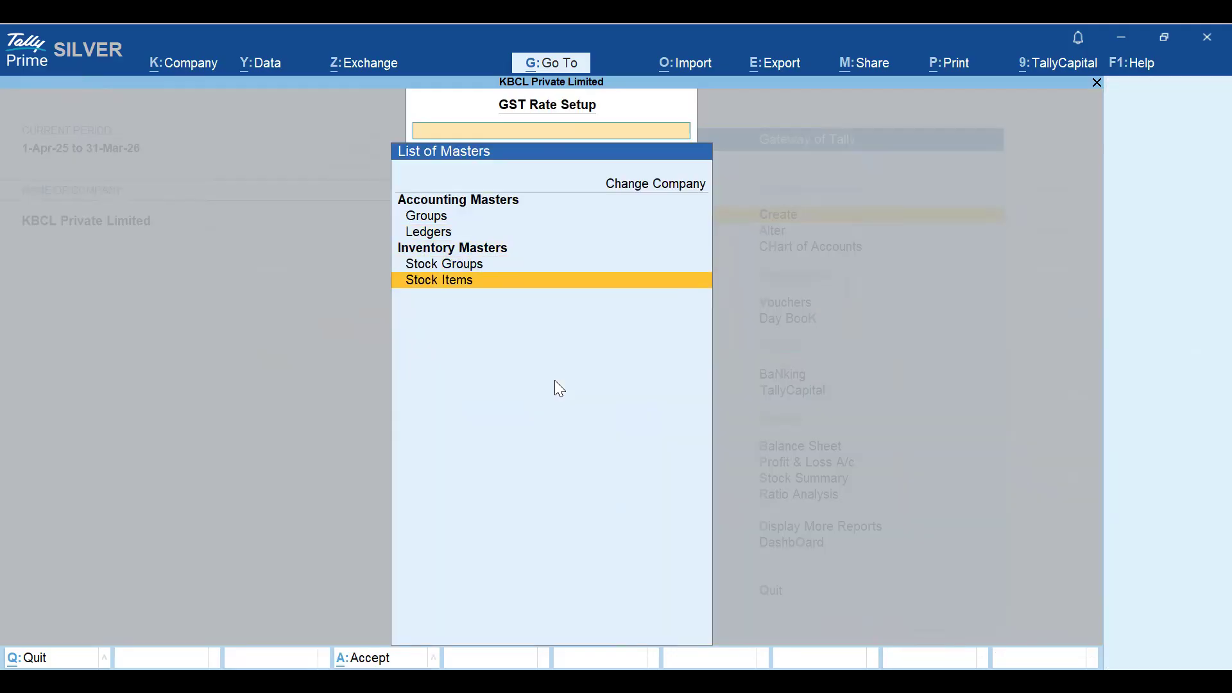
key(Return)
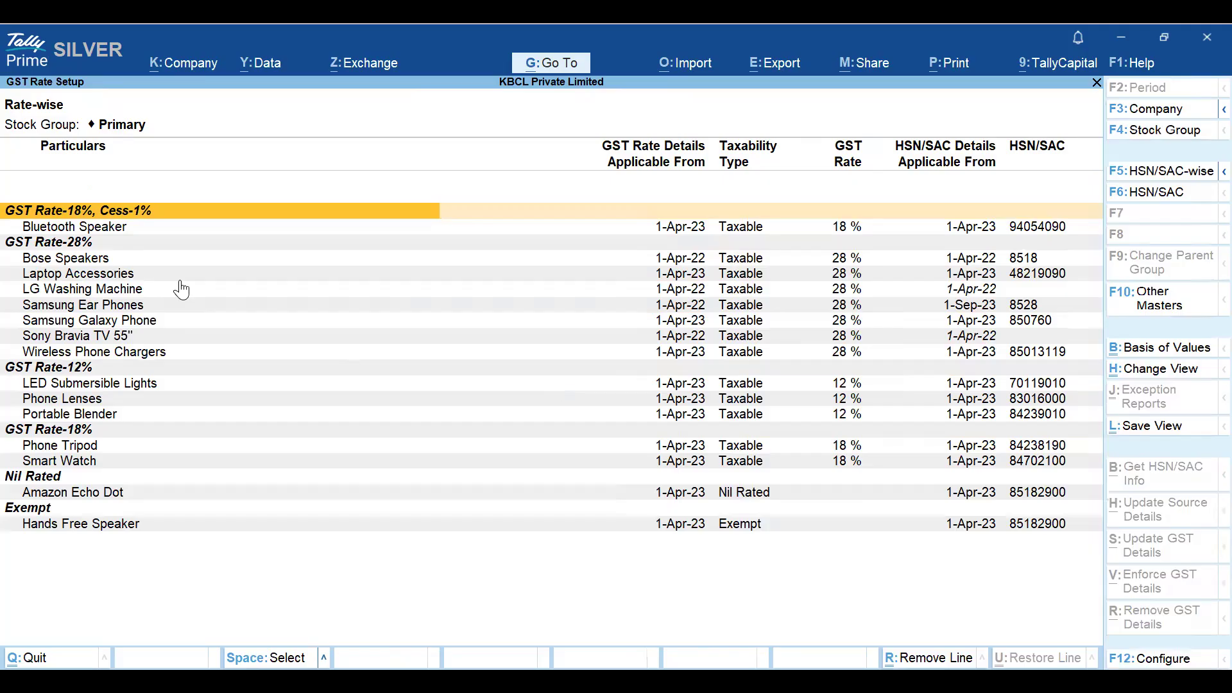
Select the stock items Bose Speakers, Samsung Ear Phones and Wireless Phone Chargers in the 28% group
click(79, 245)
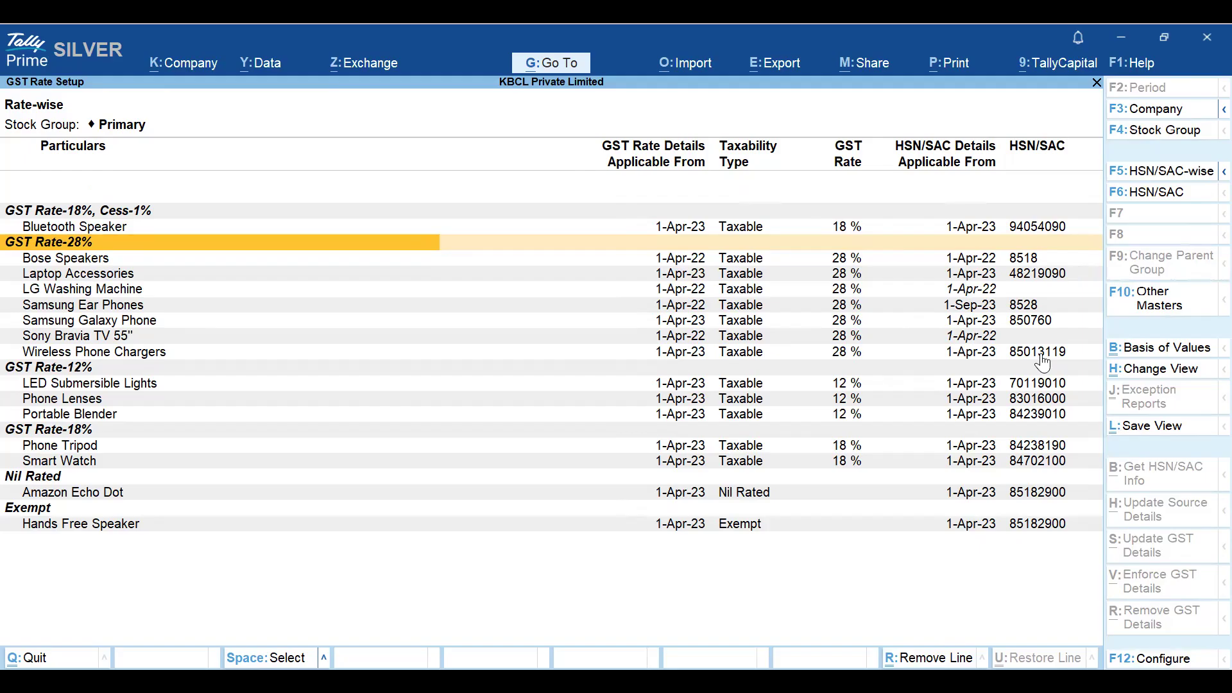
key(Down)
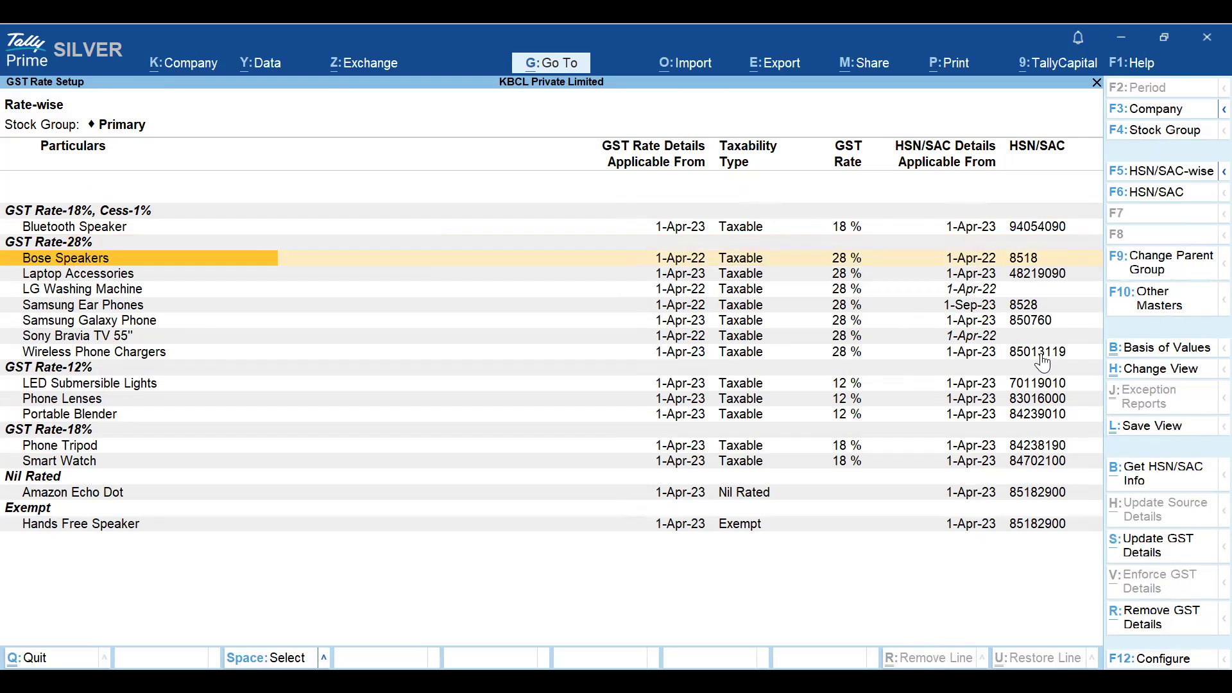
key(space)
key(Down)
key(Down)
key(Down)
key(Down)
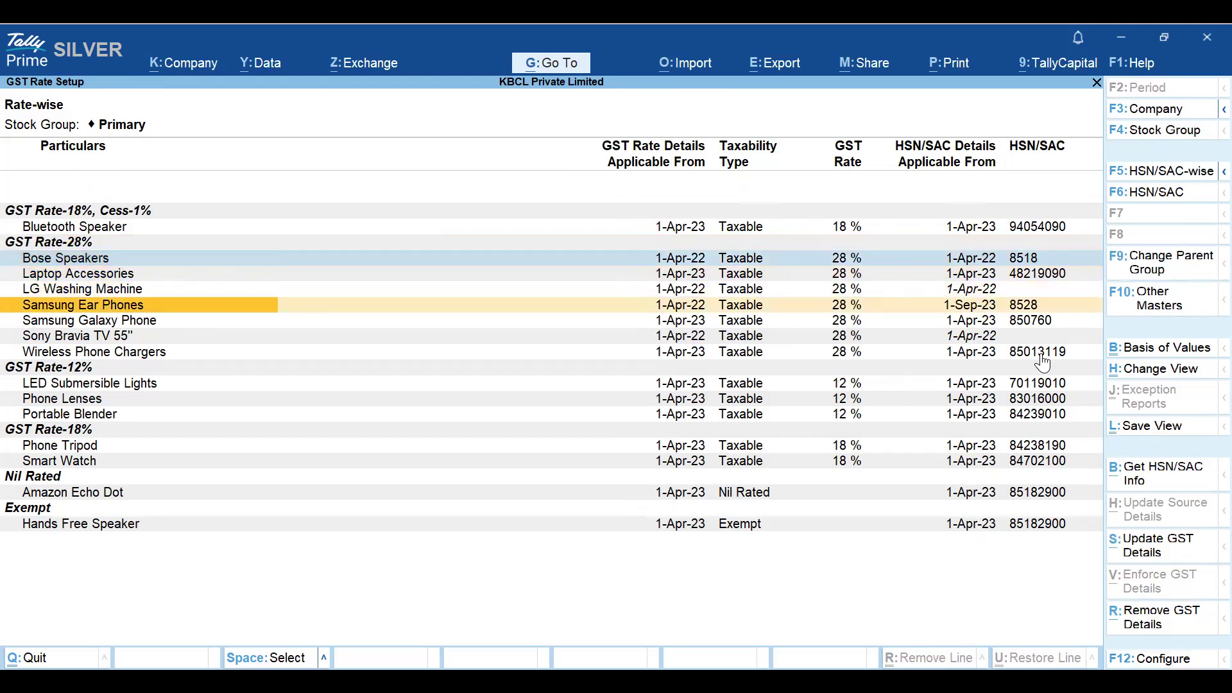
key(Up)
key(space)
key(Down)
key(Down)
key(Down)
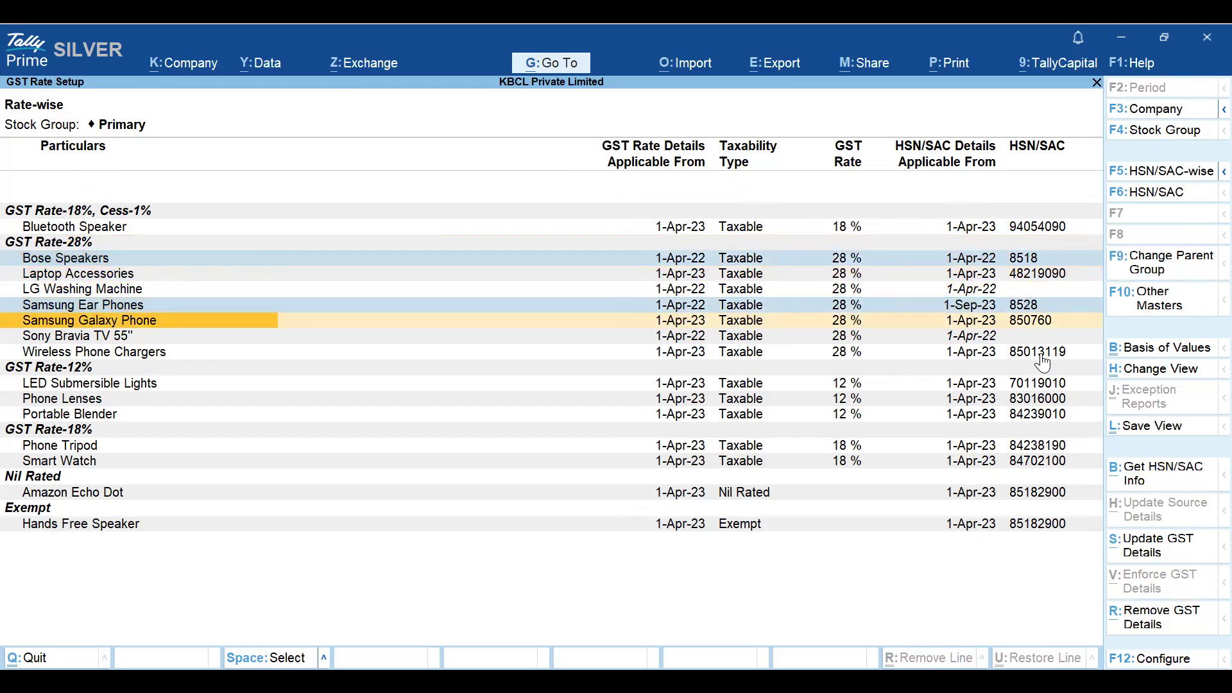
key(space)
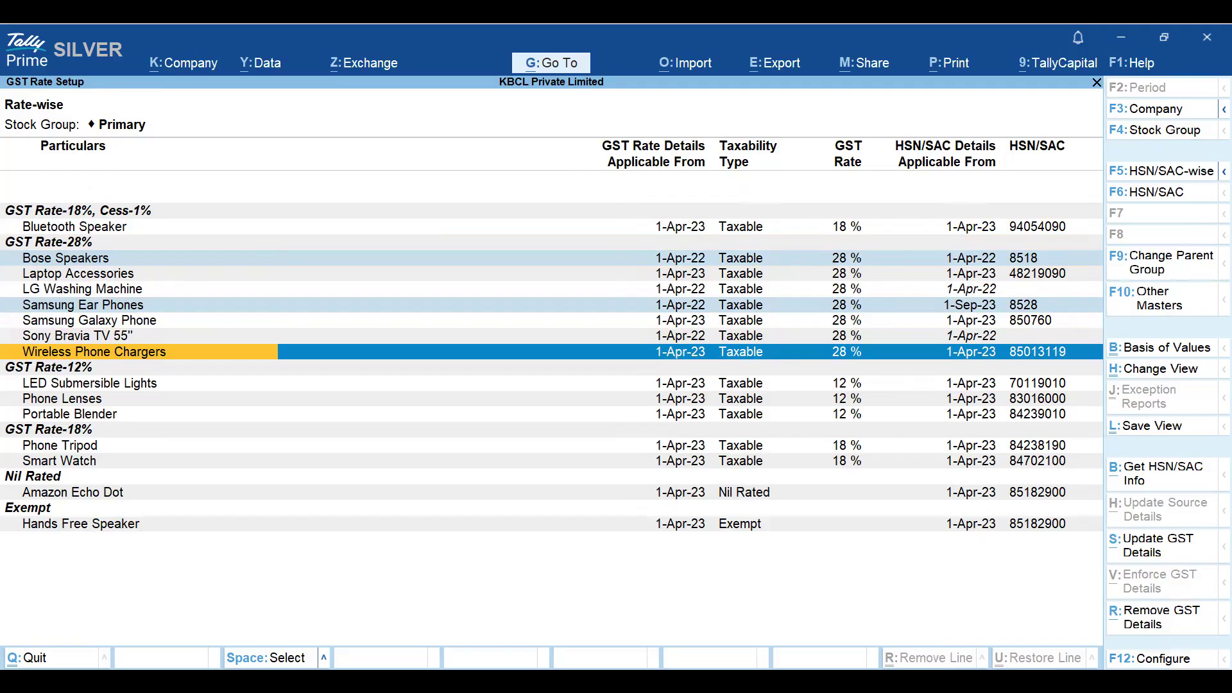
Configure the stock items report with Show Source of GST Details set to Yes
click(1148, 661)
key(Down)
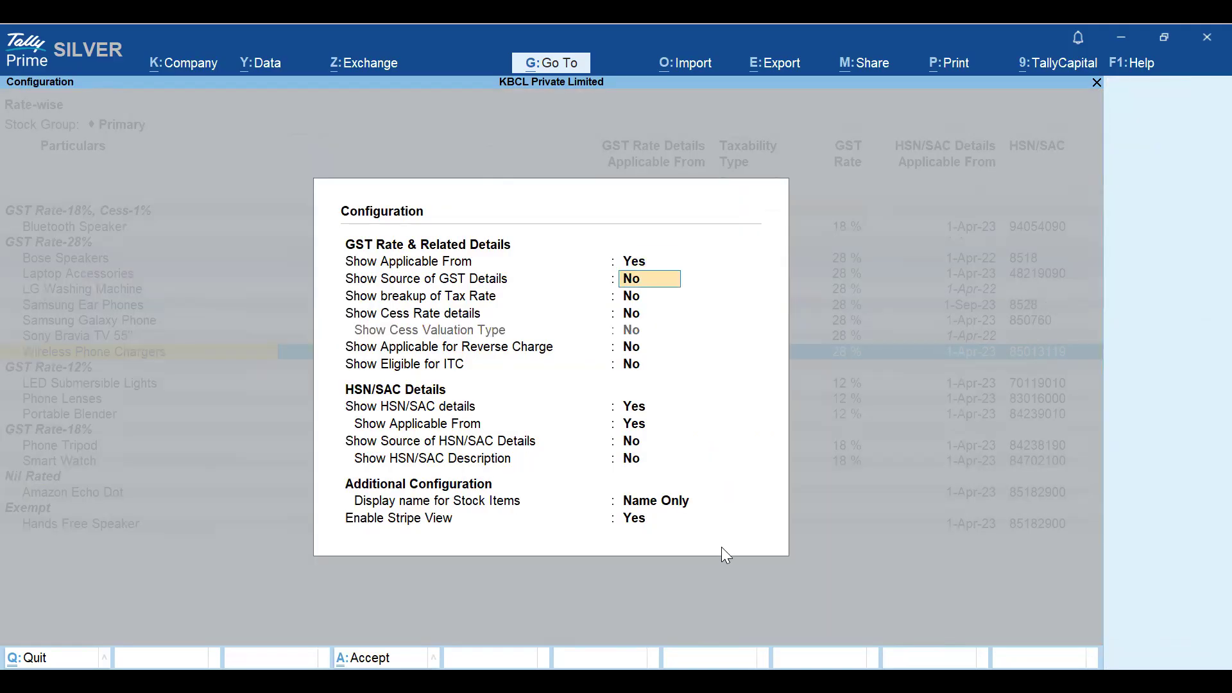
key(y)
key(ctrl+a)
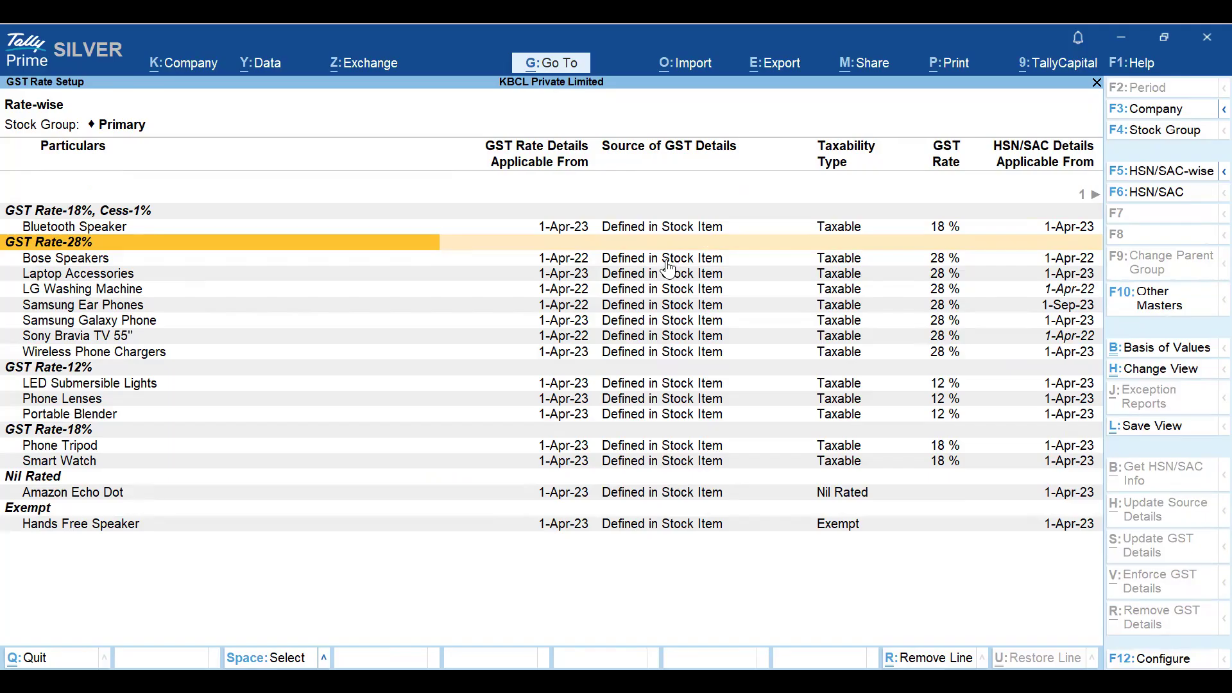
Open GST Rate Setup for stock groups and set Show Source of GST Details to Yes in its configuration
key(Escape)
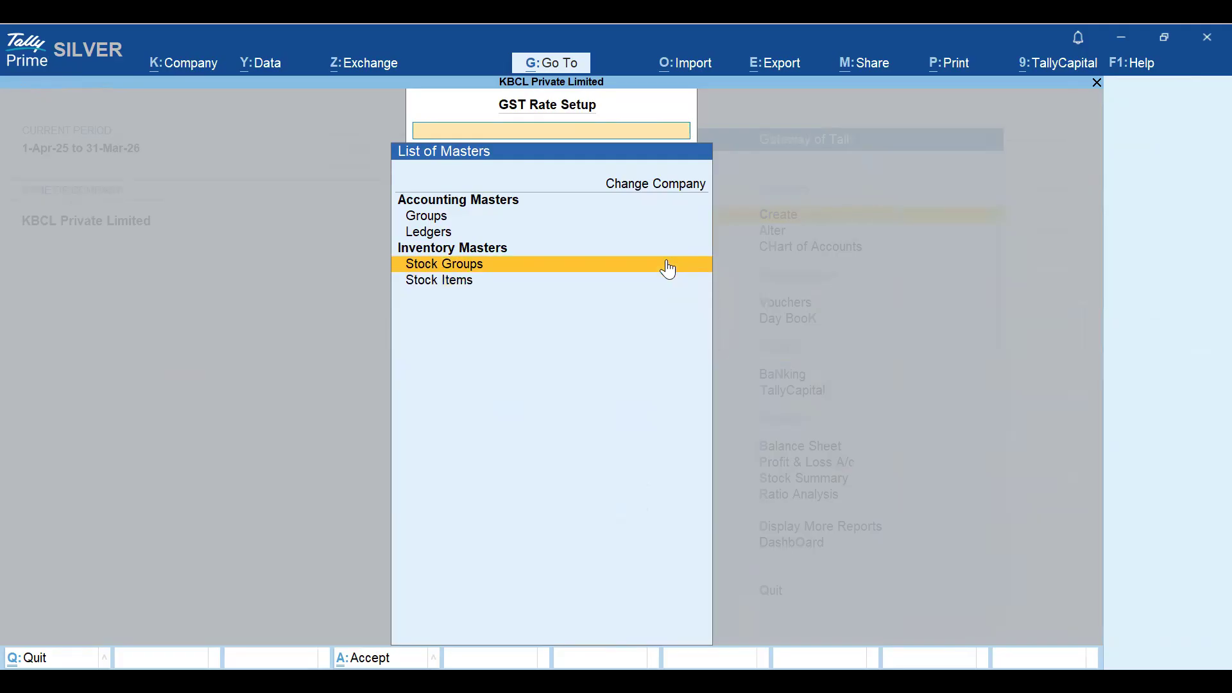
click(669, 268)
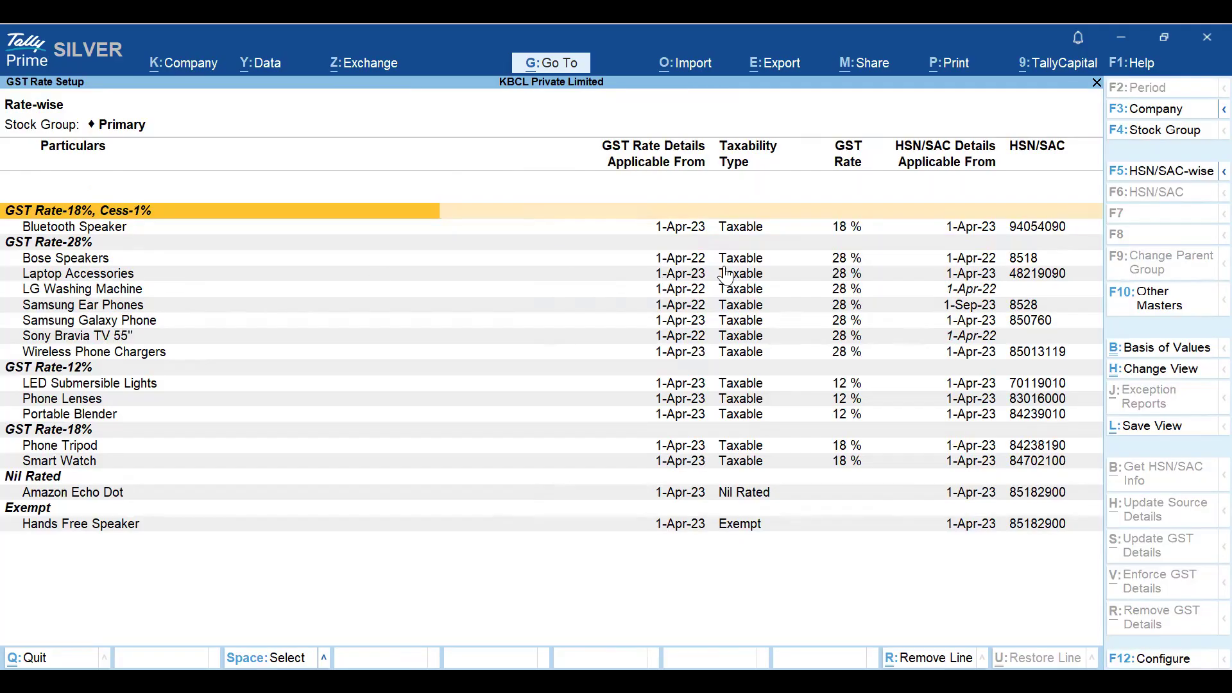
click(1159, 659)
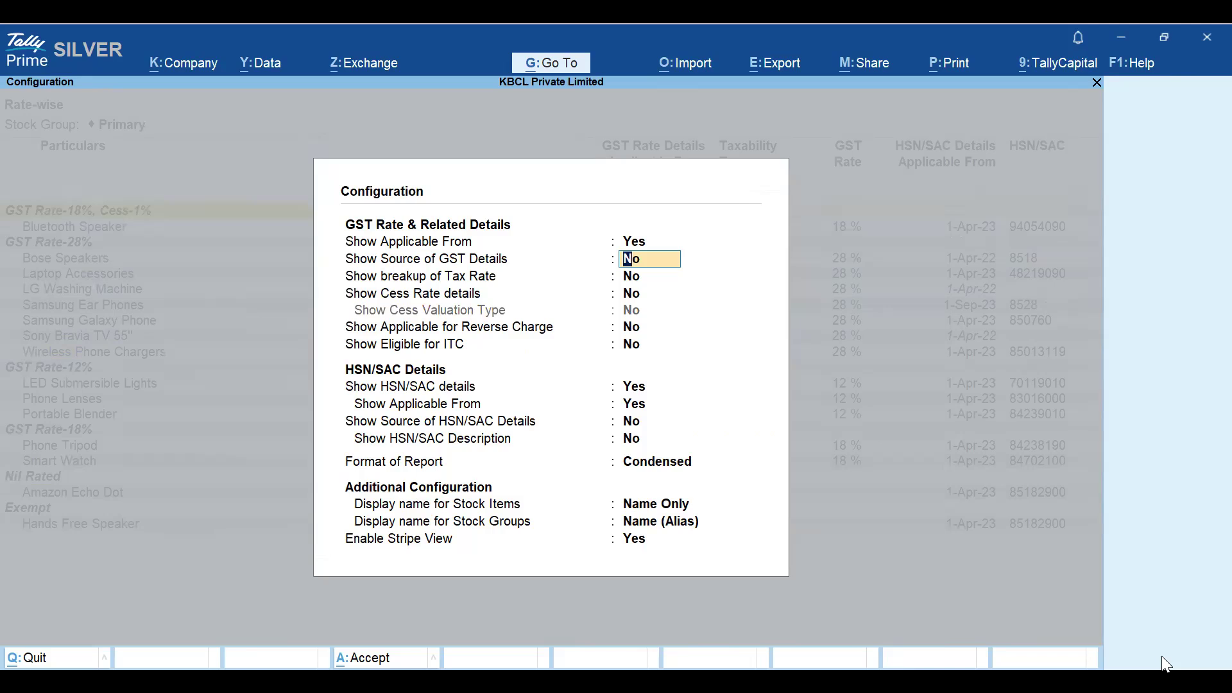
text(y)
key(Return)
key(ctrl+a)
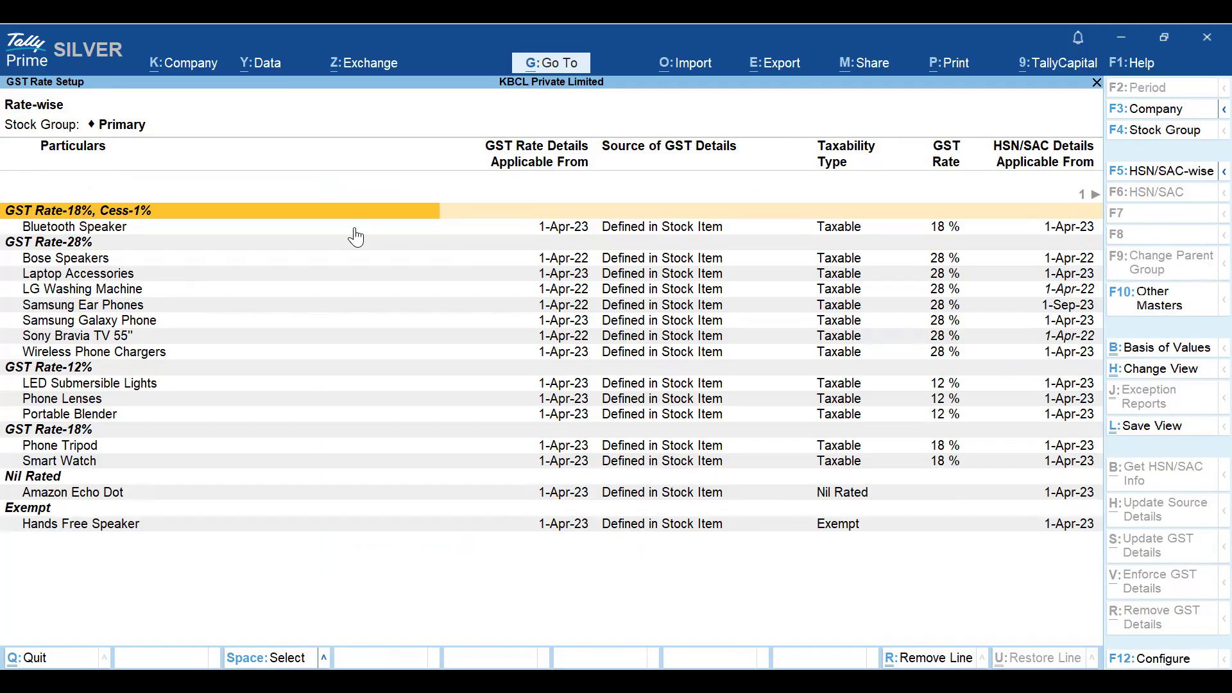
Leave GST Rate Setup, view the GST Classification masters available for alteration, and return to Gateway of Tally
key(Escape)
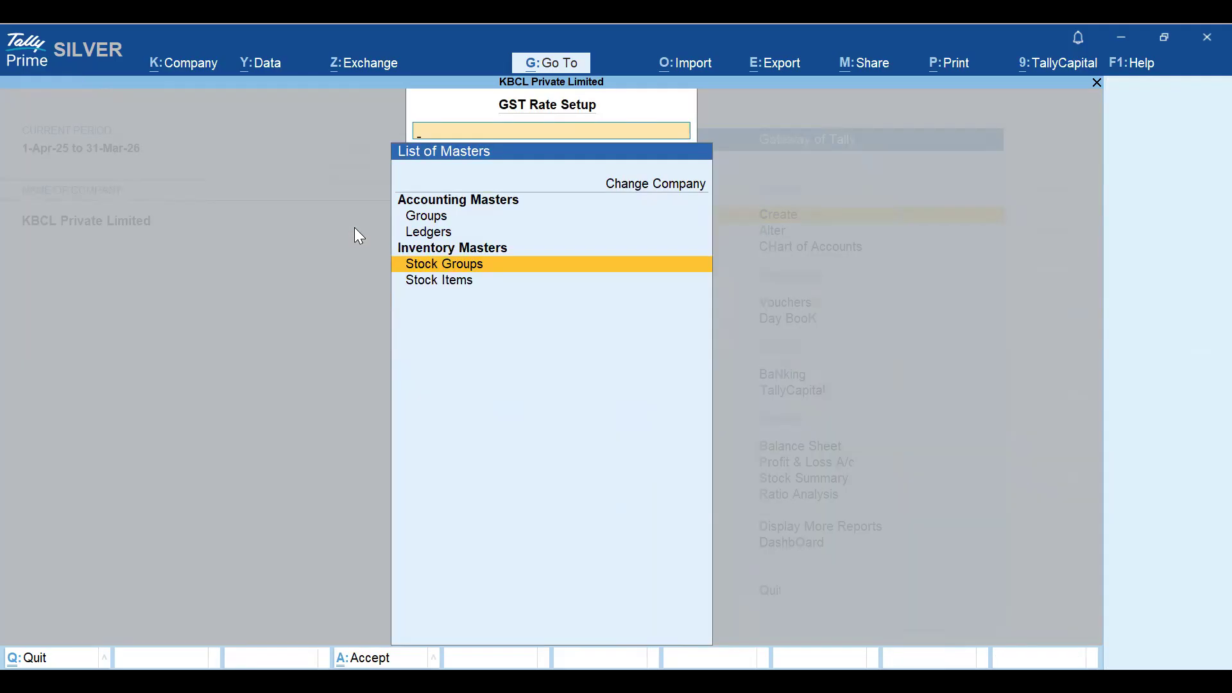
key(Escape)
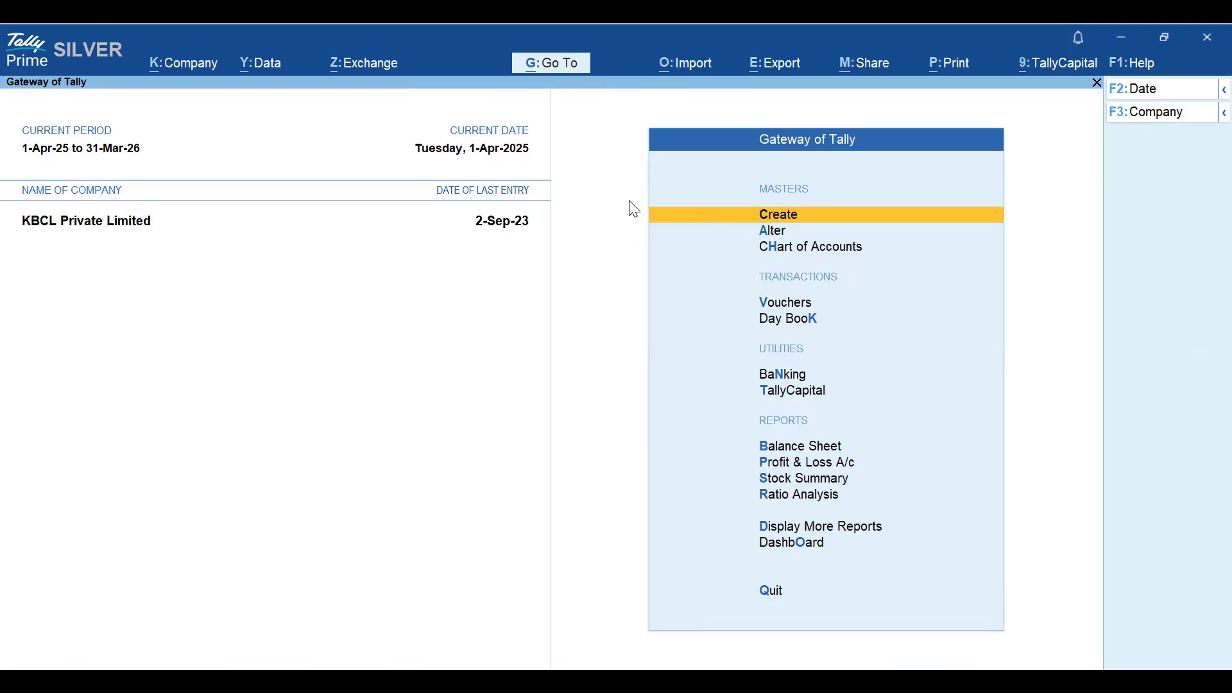
key(Down)
key(Return)
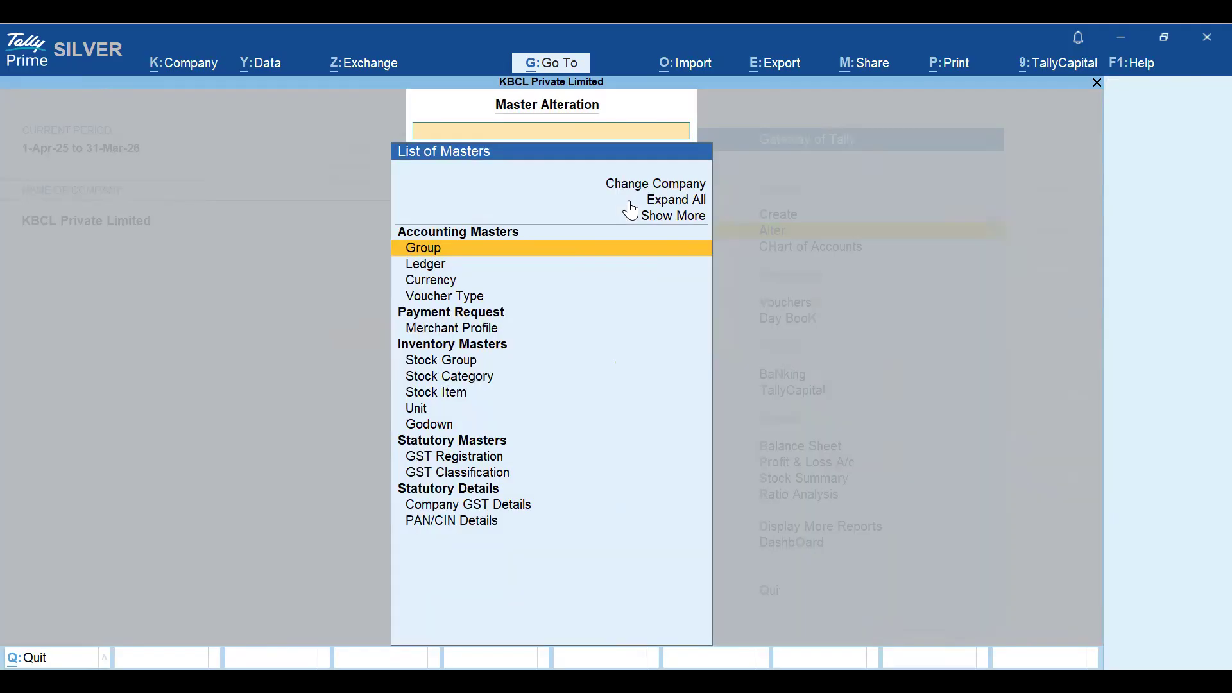
click(461, 473)
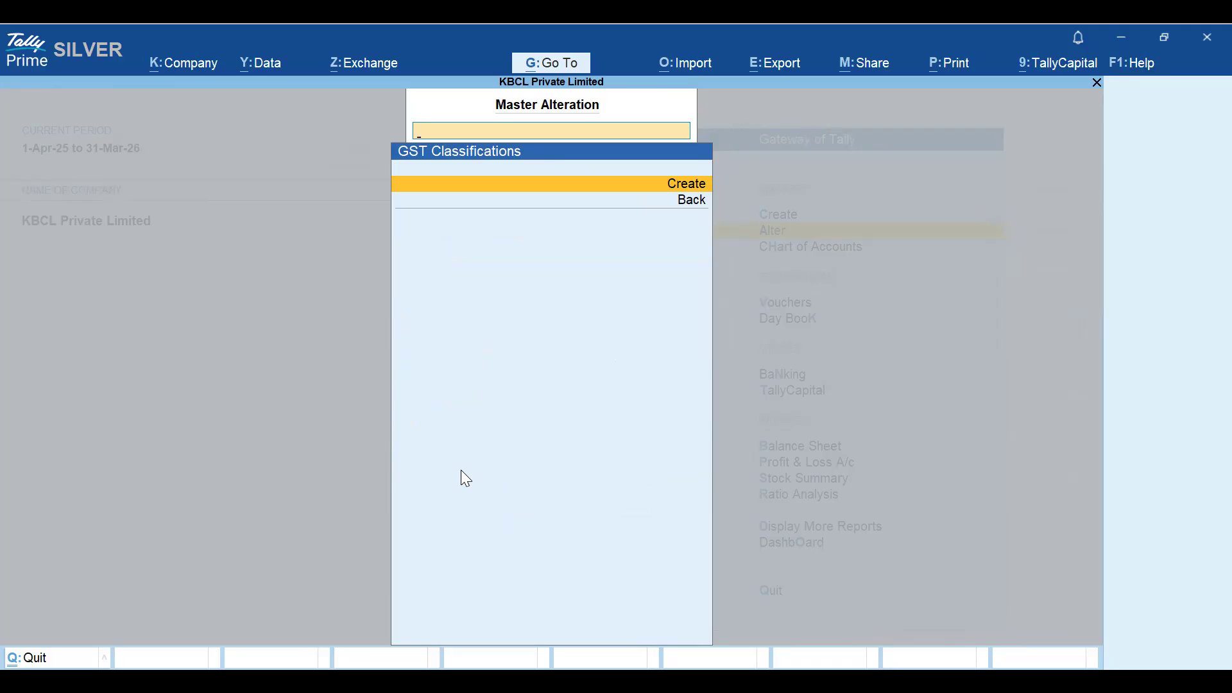
key(Escape)
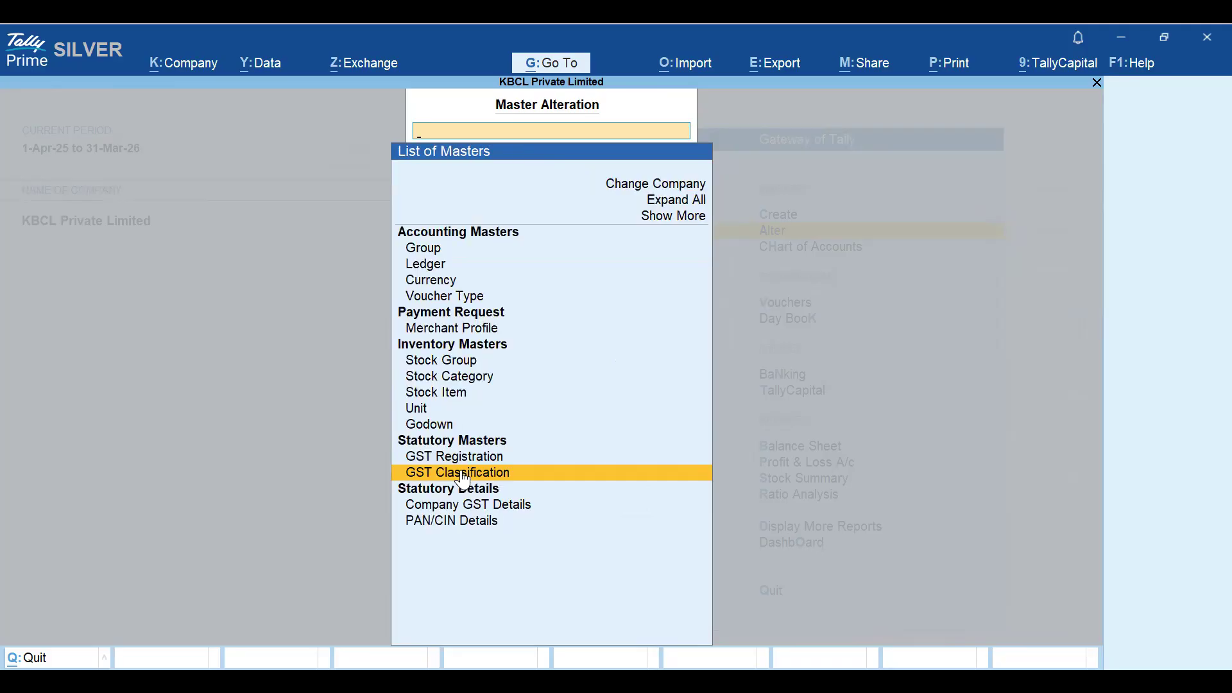
key(Escape)
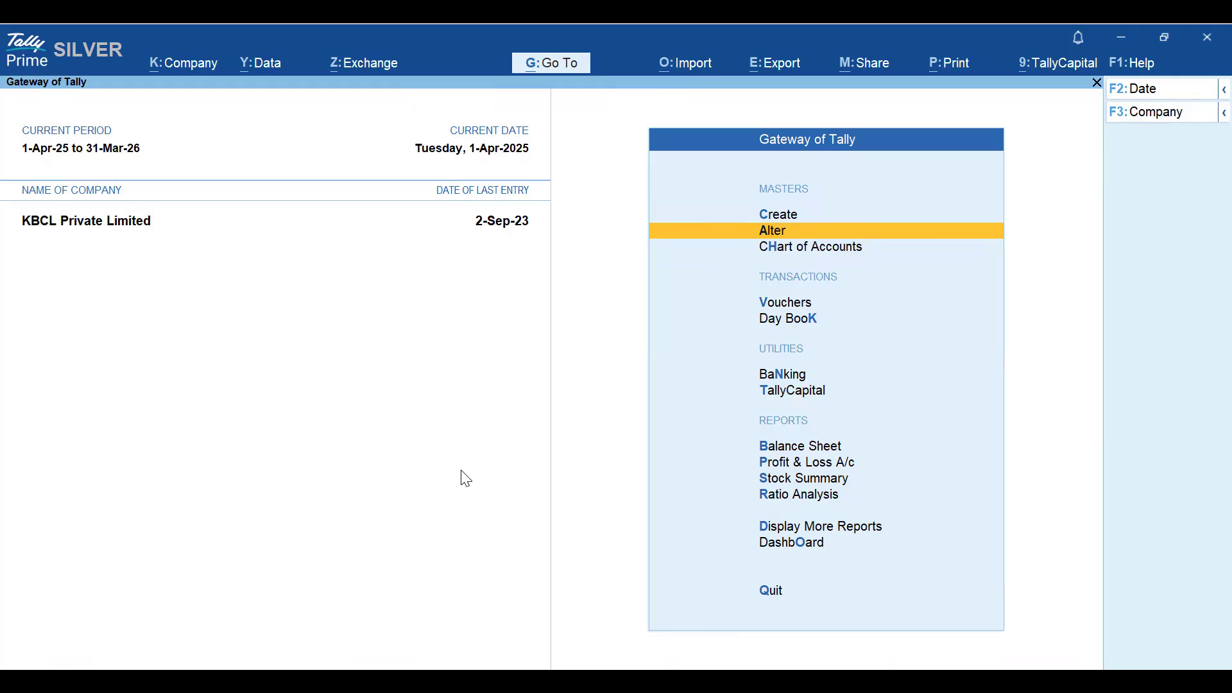
key(alt+Tab)
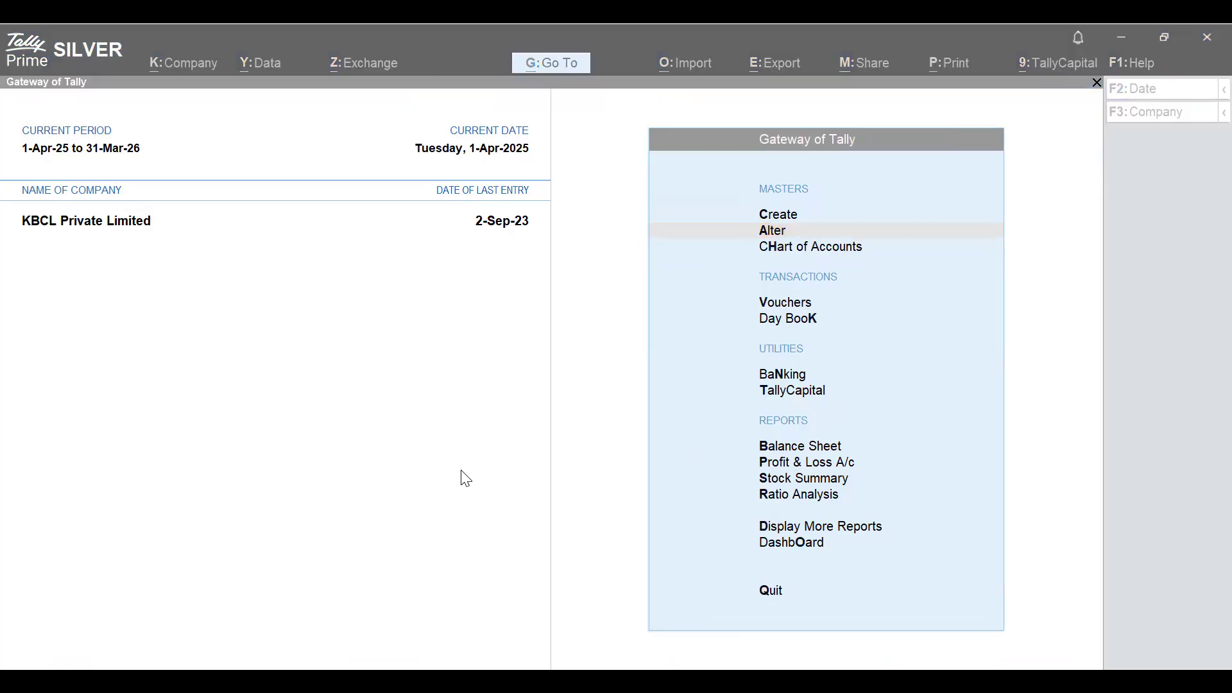
click(1192, 562)
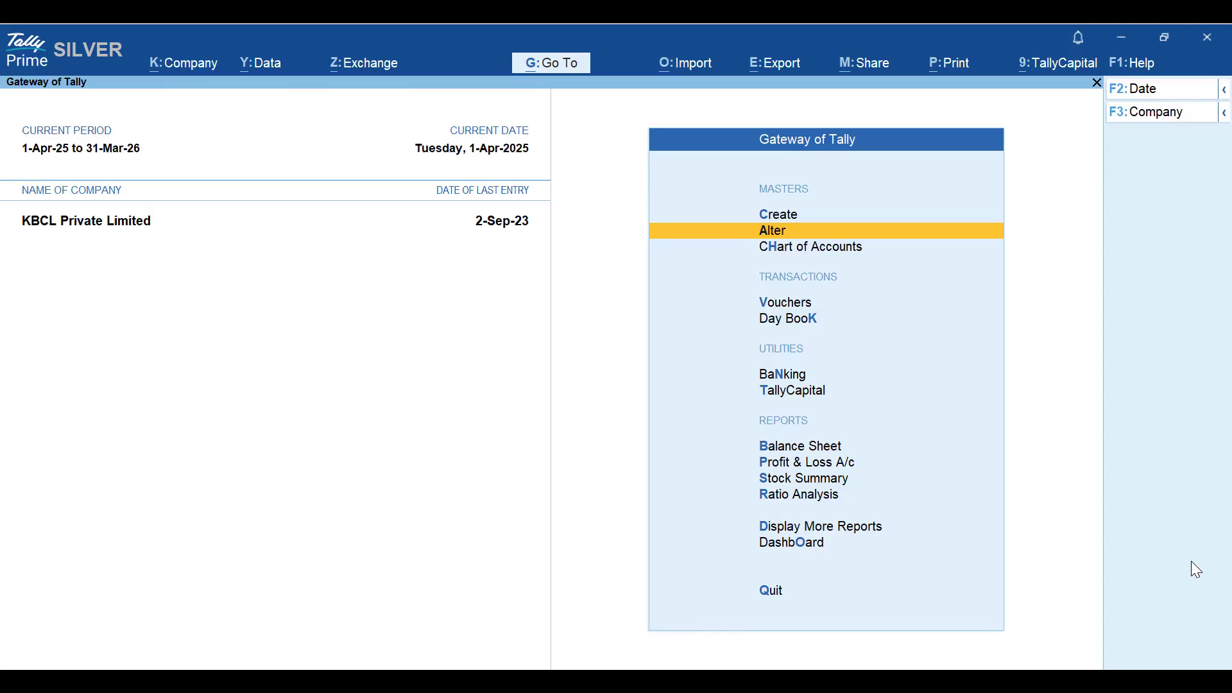
key(alt)
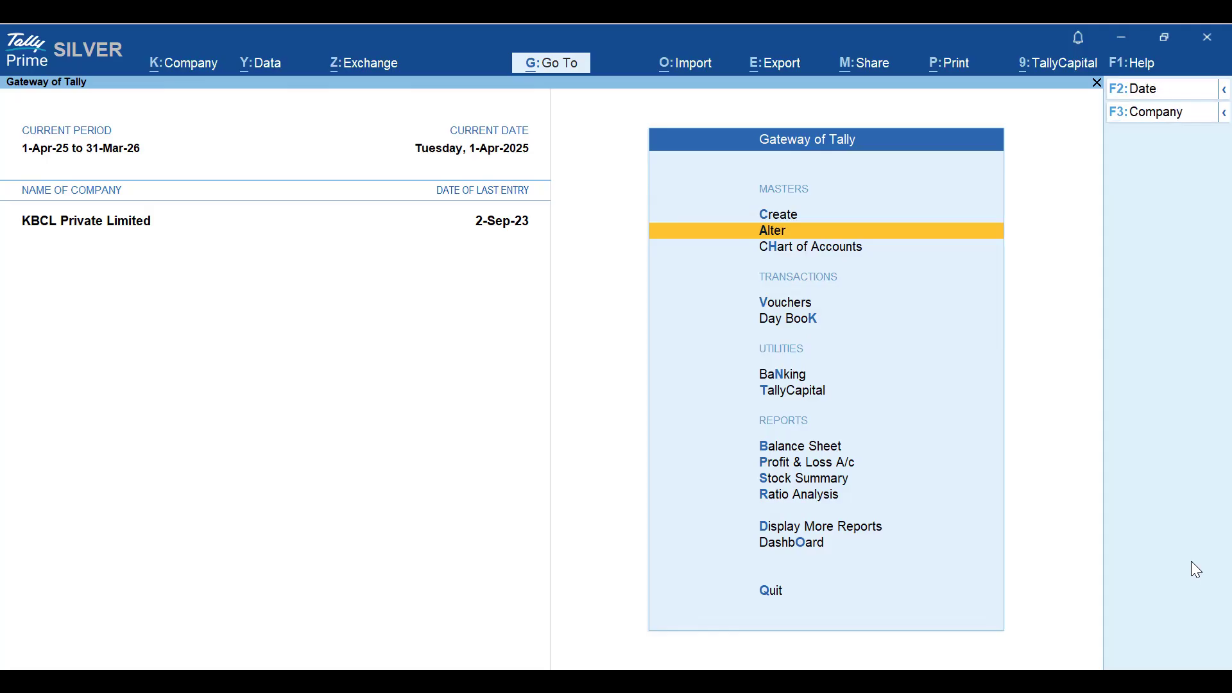